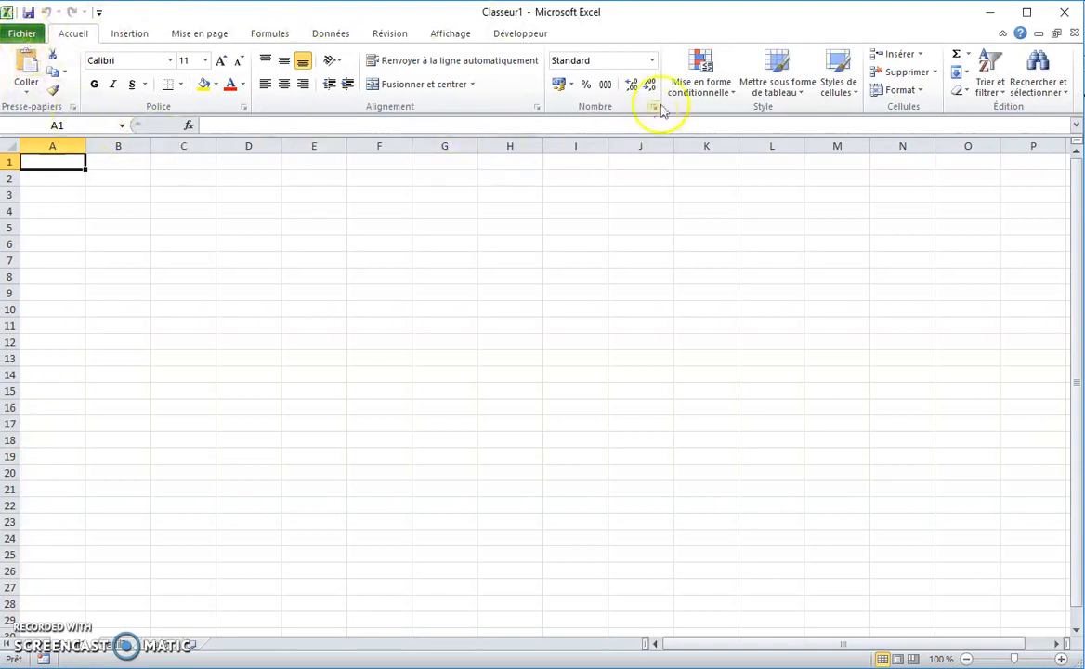
Examine the chart types available for insertion, including Secteurs, Aires, Surface and Anneau, without inserting a chart.
{"action": "left_click", "coordinate": [125, 38]}
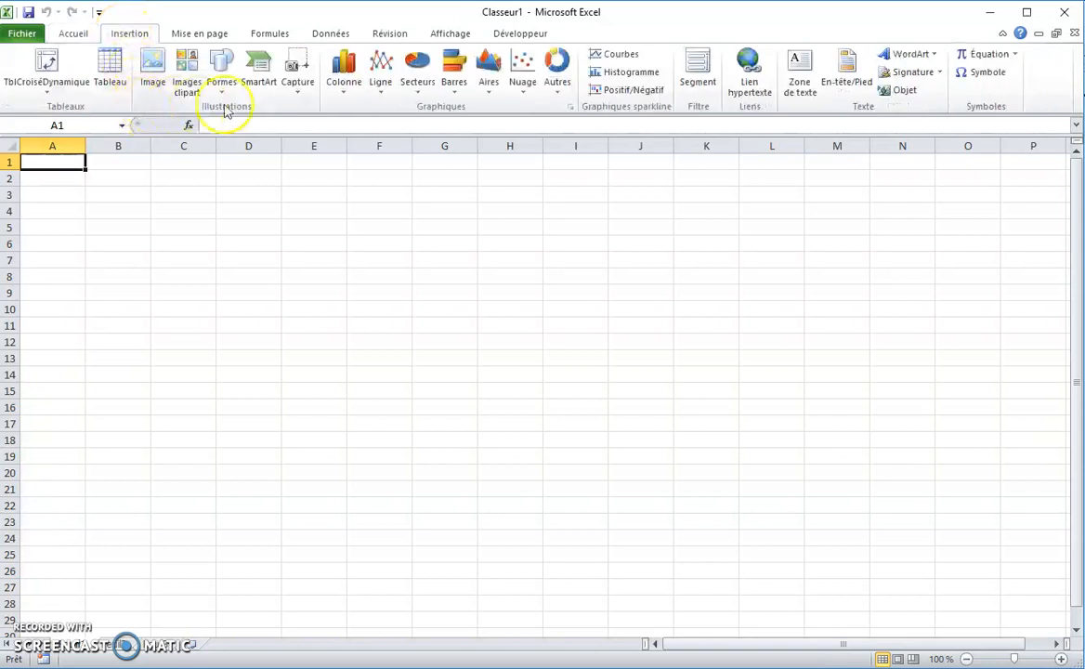
{"action": "left_click", "coordinate": [70, 35]}
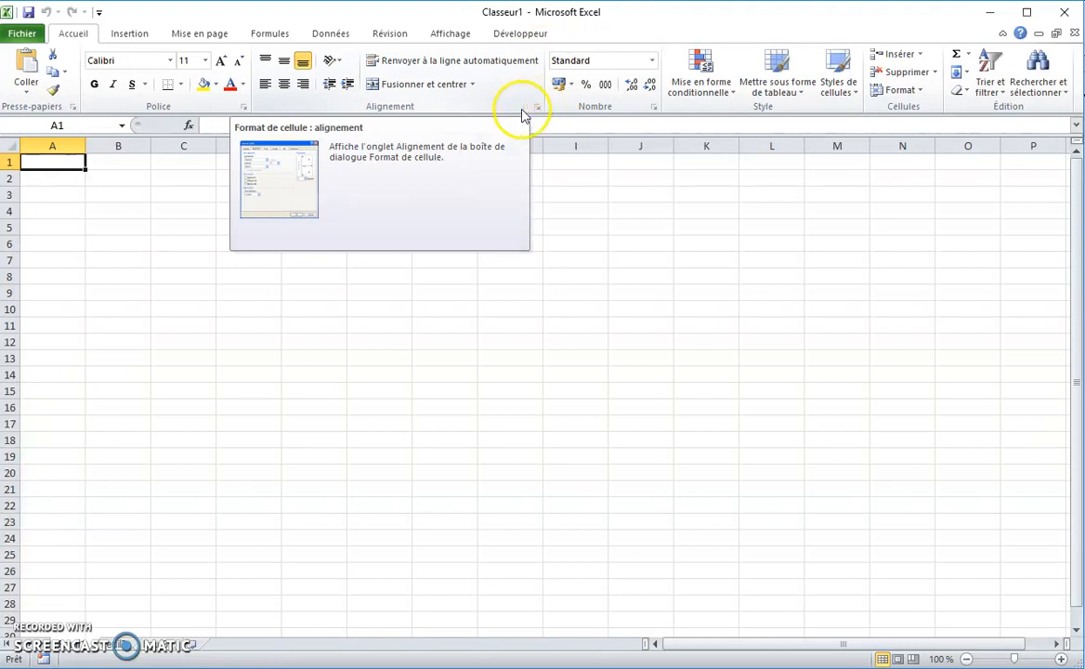
{"action": "left_click", "coordinate": [140, 35]}
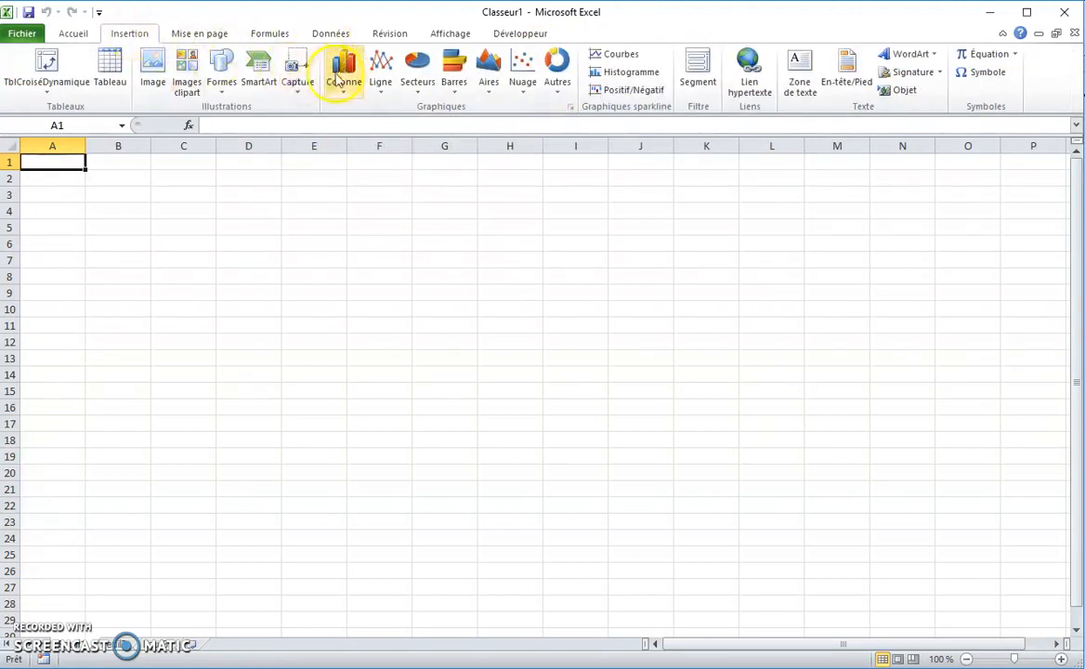
{"action": "left_click", "coordinate": [570, 107]}
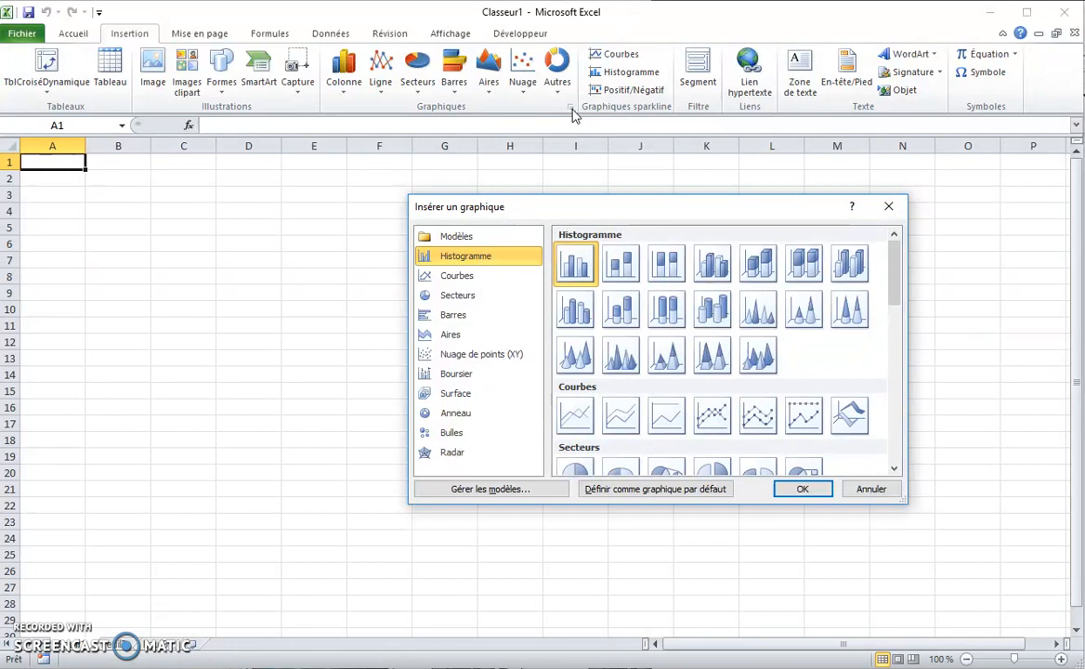
{"action": "left_click", "coordinate": [456, 295]}
{"action": "left_click", "coordinate": [451, 335]}
{"action": "left_click", "coordinate": [455, 393]}
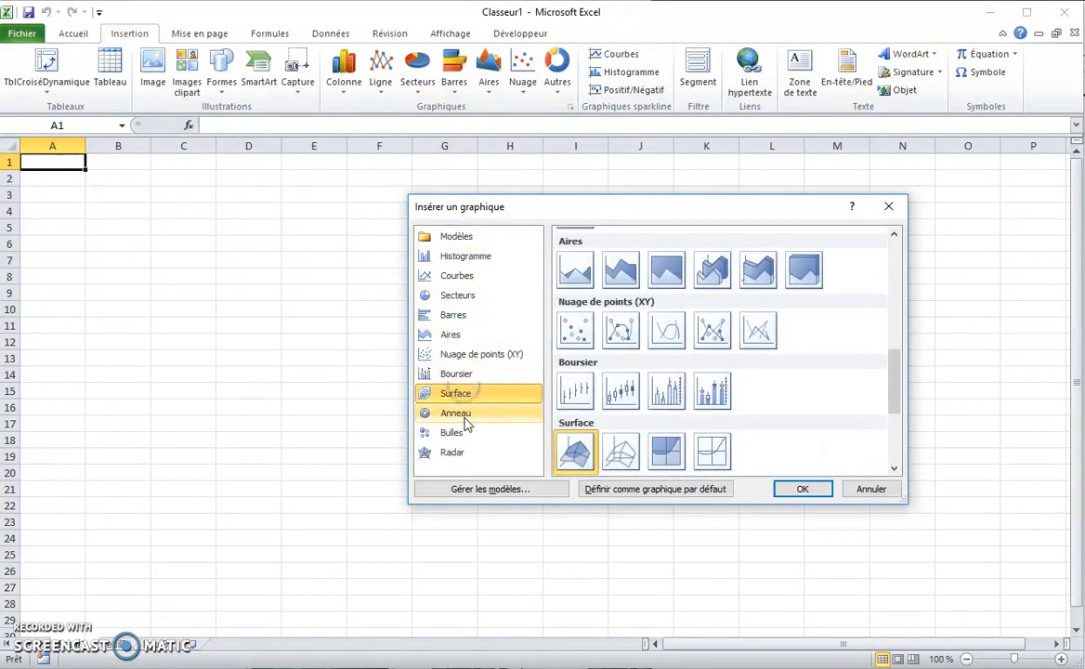
{"action": "left_click", "coordinate": [455, 413]}
{"action": "left_click", "coordinate": [871, 489]}
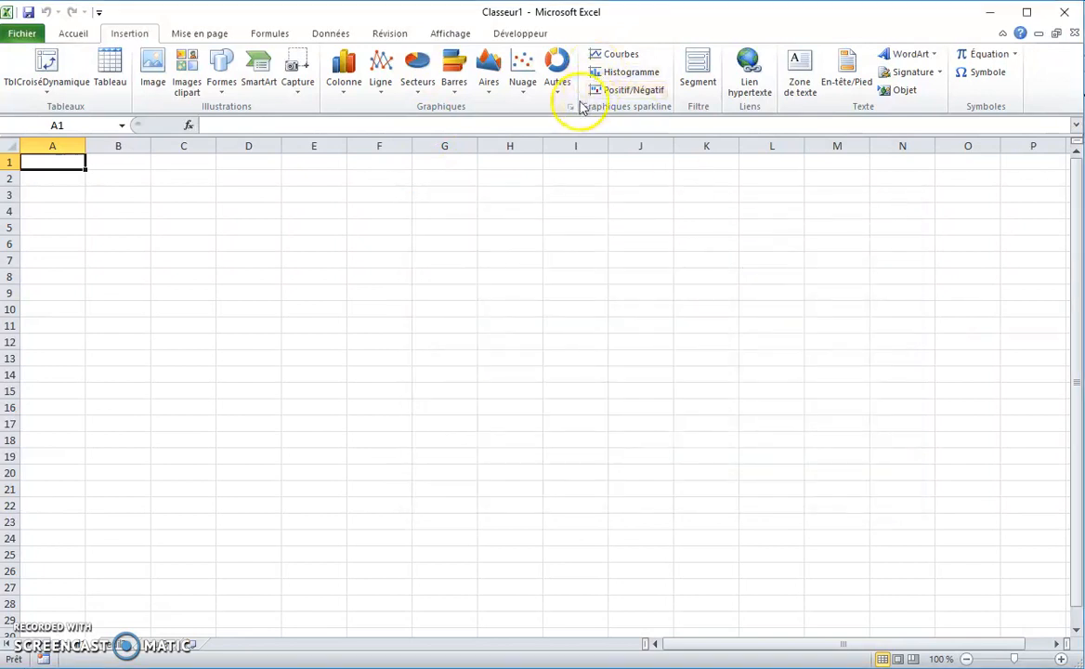
Examine the alignment and number settings in the cell format options, leaving cell A1's formatting as it is.
{"action": "left_click", "coordinate": [72, 34]}
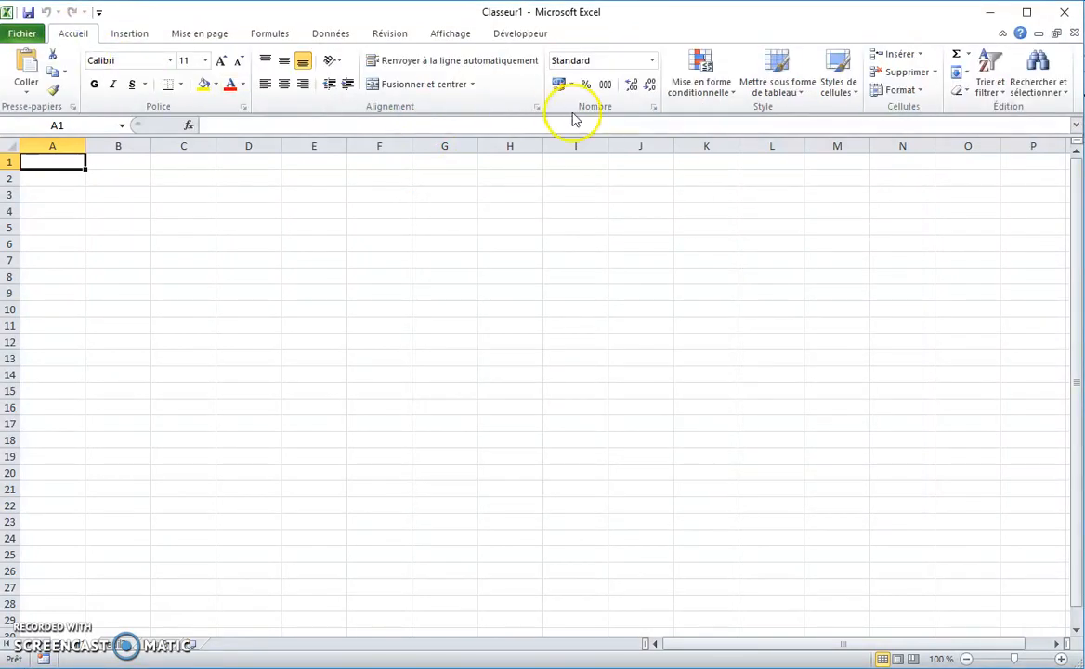
{"action": "left_click", "coordinate": [538, 107]}
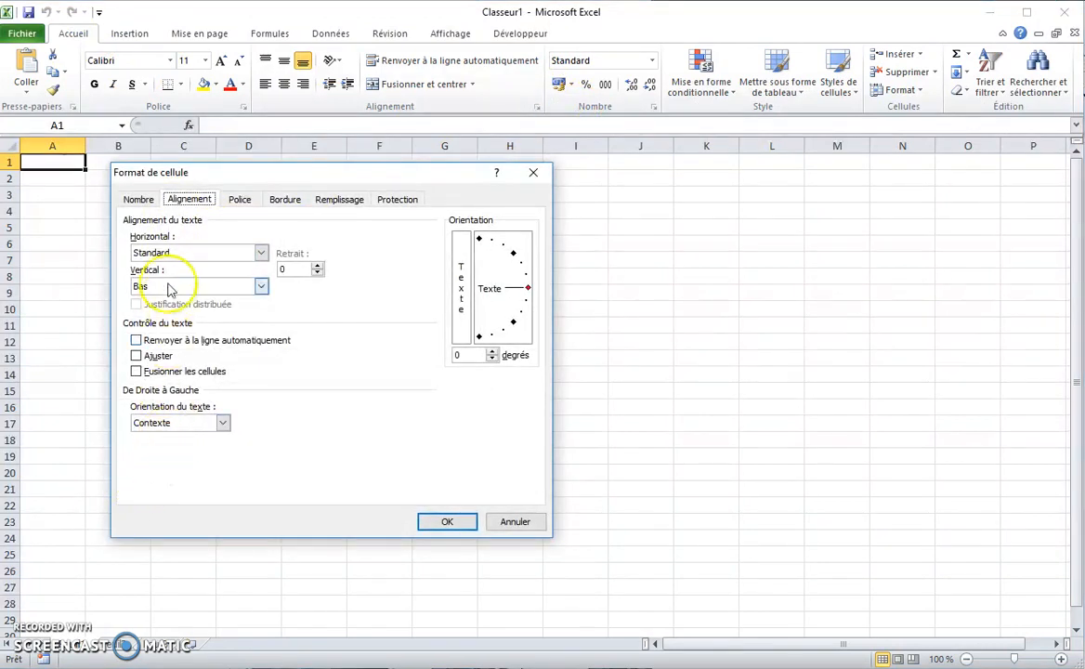
{"action": "left_click", "coordinate": [138, 198]}
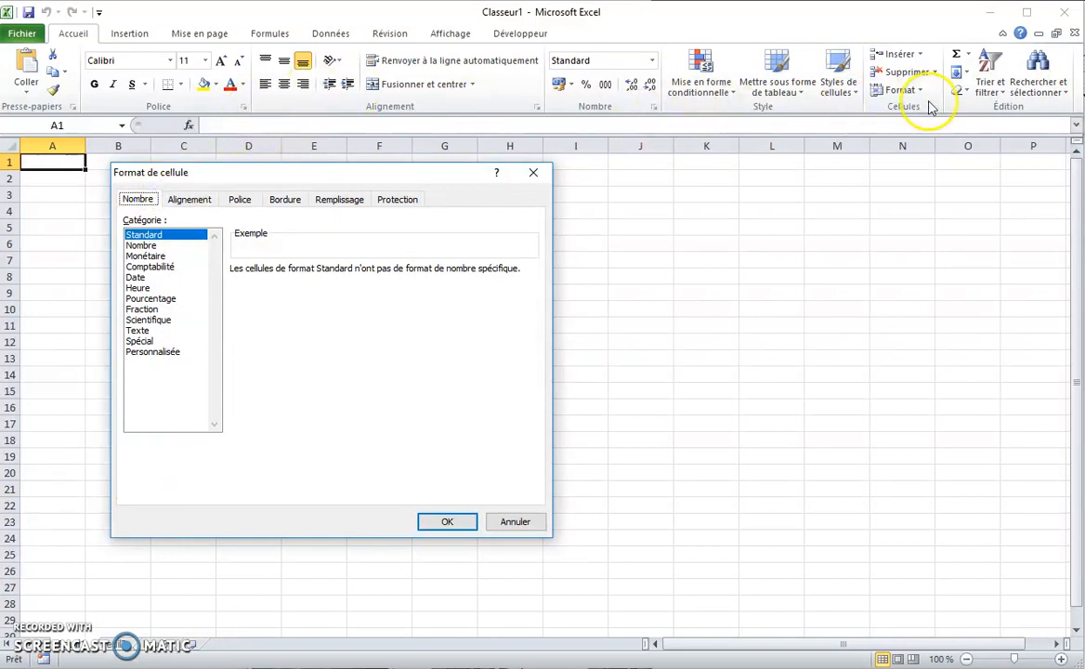
{"action": "left_click", "coordinate": [513, 521]}
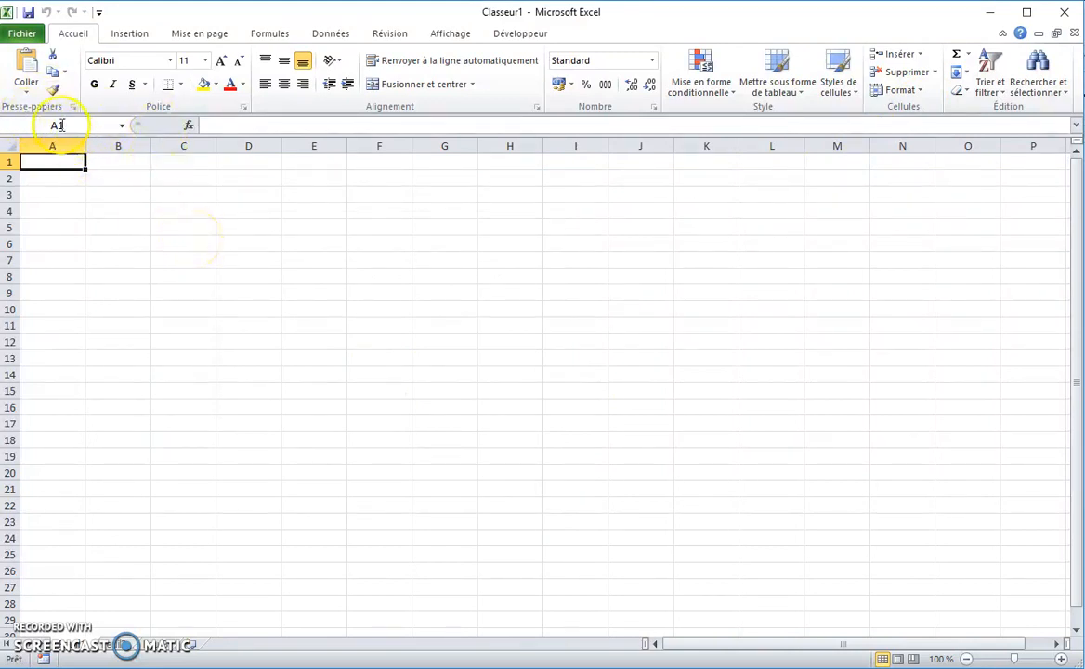
Enter "il fait aujourd'hui et demain il fera mauvais" in cell D7 and "mardi" in cell E7.
{"action": "left_click", "coordinate": [249, 259]}
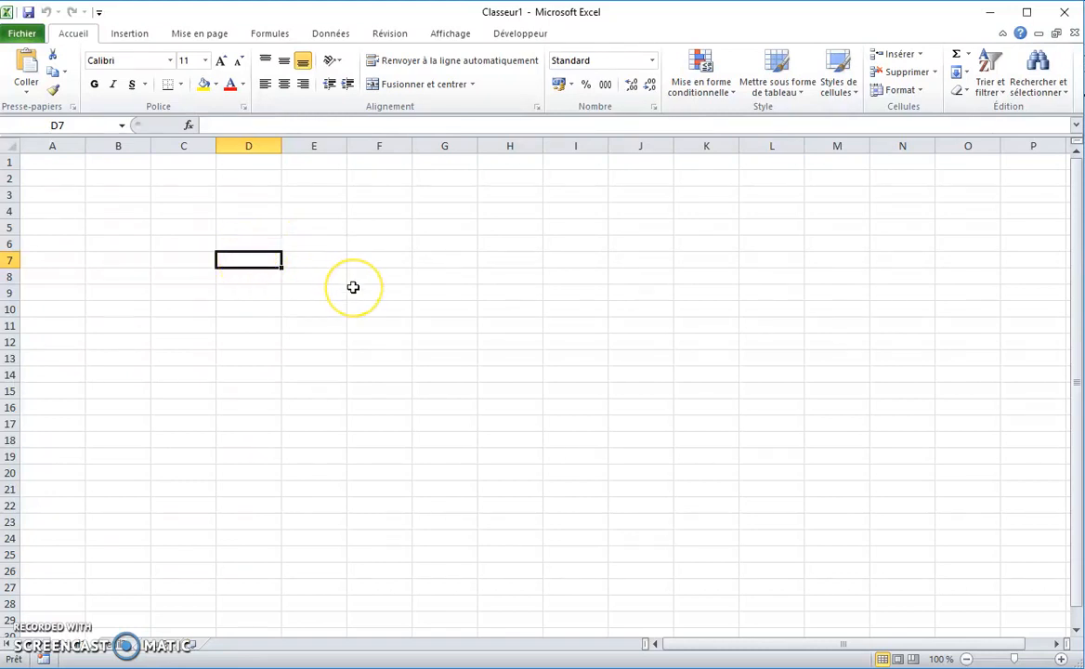
{"action": "type", "text": "il fait aujourd'"}
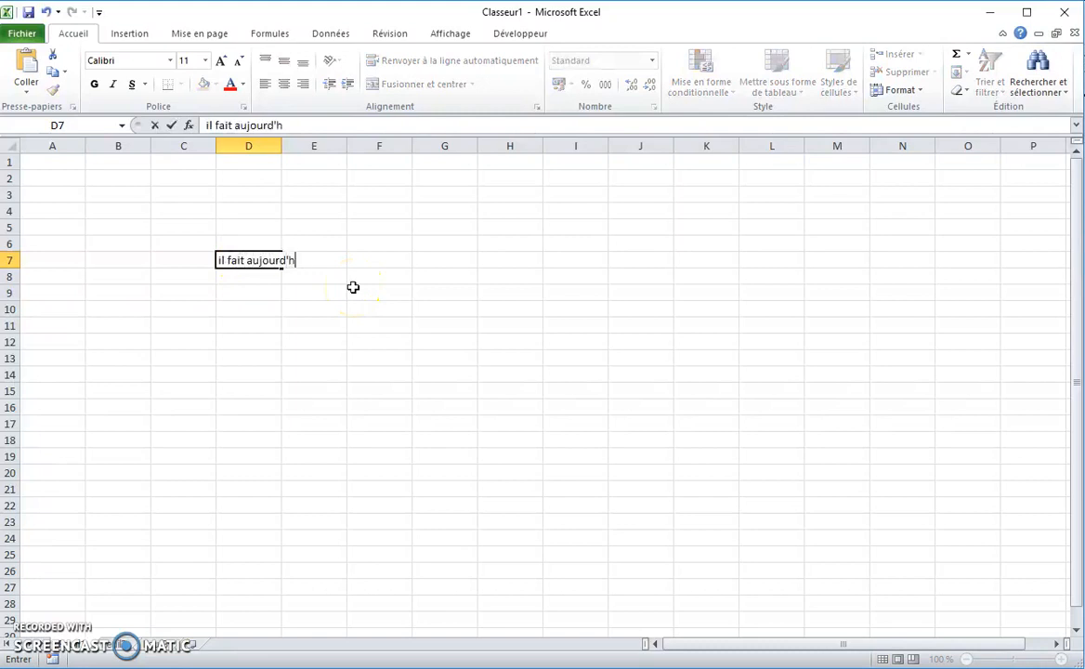
{"action": "type", "text": "hui et demain ile"}
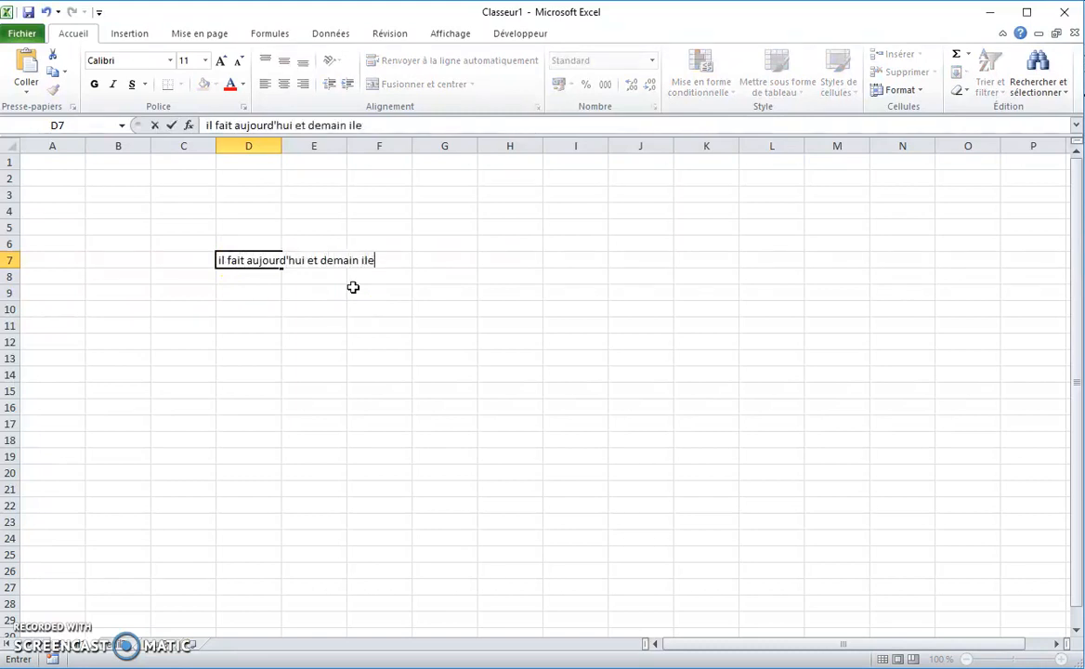
{"action": "key", "text": "BackSpace"}
{"action": "type", "text": " fera mauvais"}
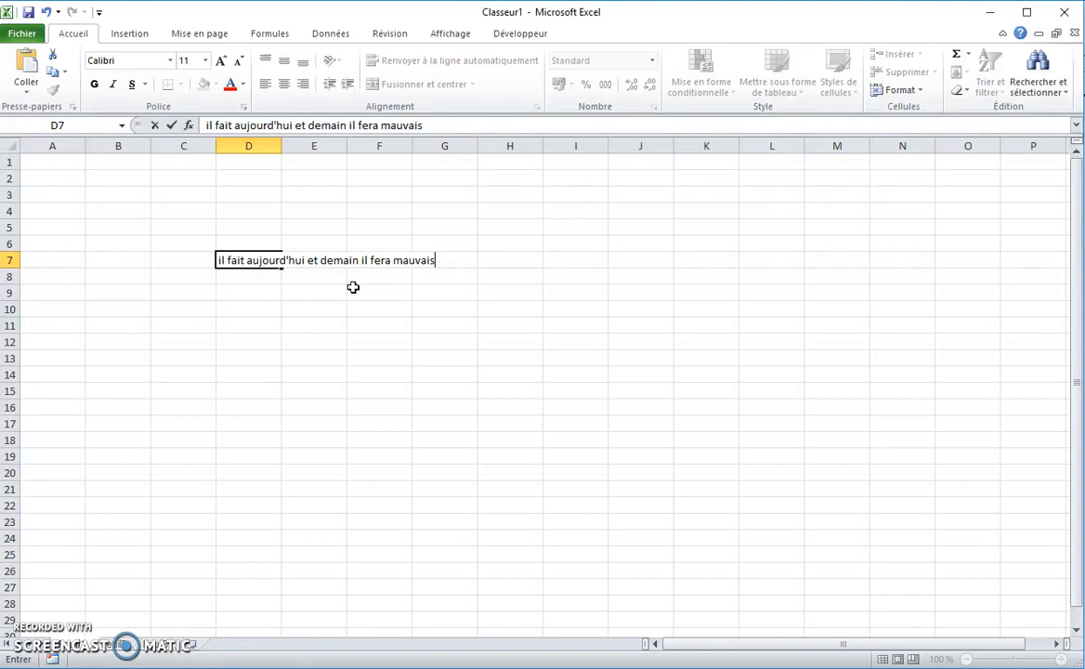
{"action": "key", "text": "Tab"}
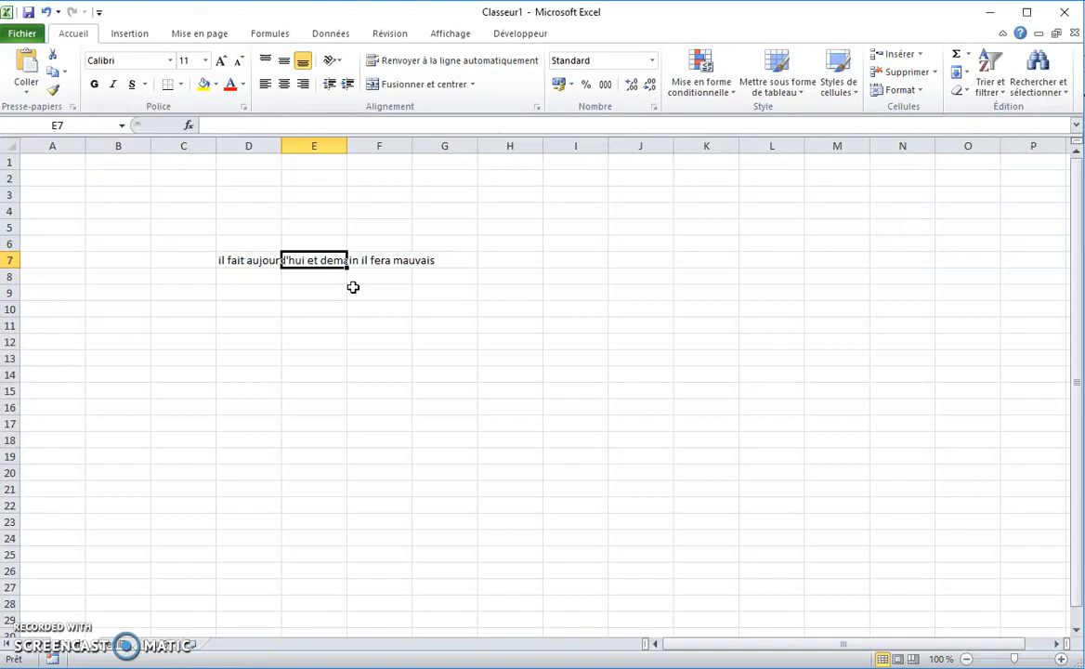
{"action": "type", "text": "mardi"}
{"action": "key", "text": "Return"}
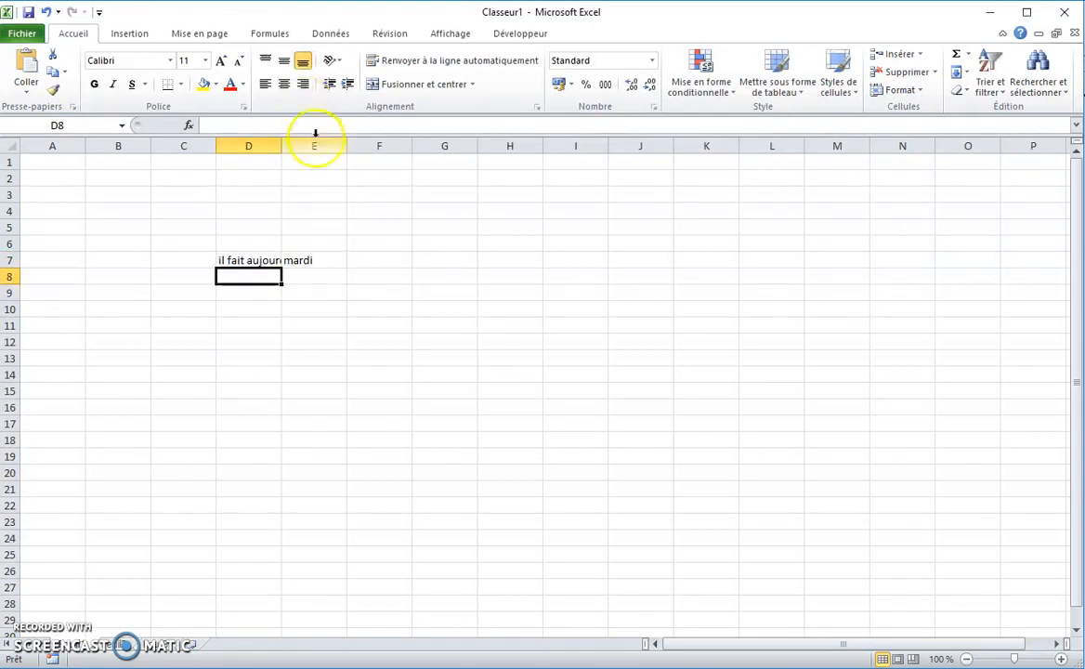
Compare the contents of E7 and D7, and widen column D to fit the whole sentence in D7.
{"action": "left_click", "coordinate": [298, 260]}
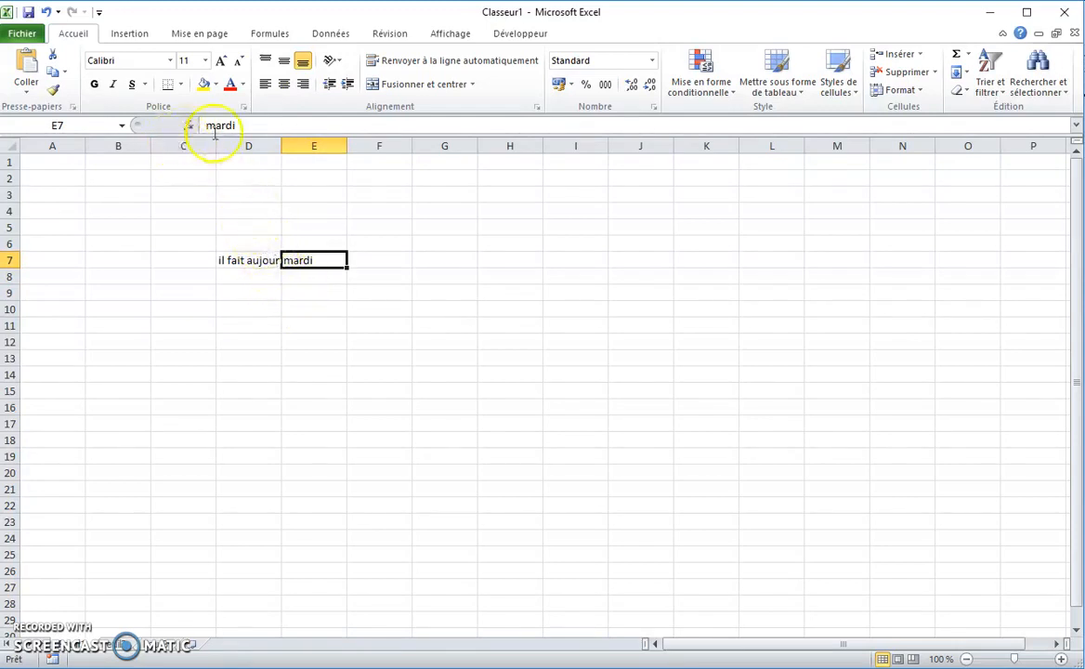
{"action": "left_click", "coordinate": [247, 258]}
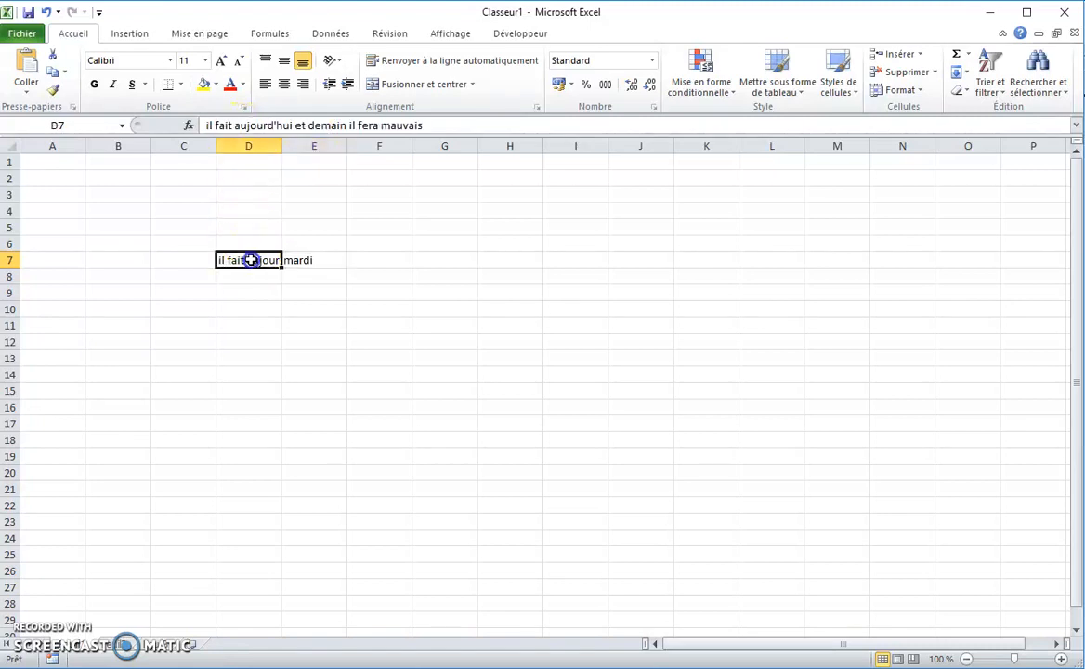
{"action": "left_click", "coordinate": [239, 269]}
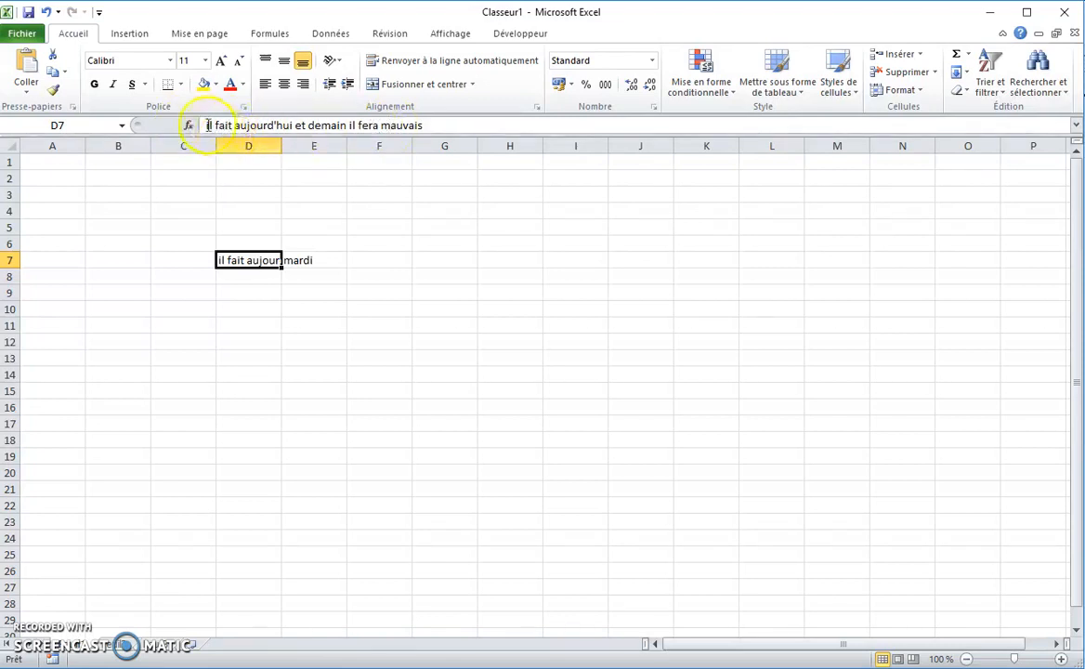
{"action": "left_click_drag", "start_coordinate": [282, 147], "coordinate": [283, 146]}
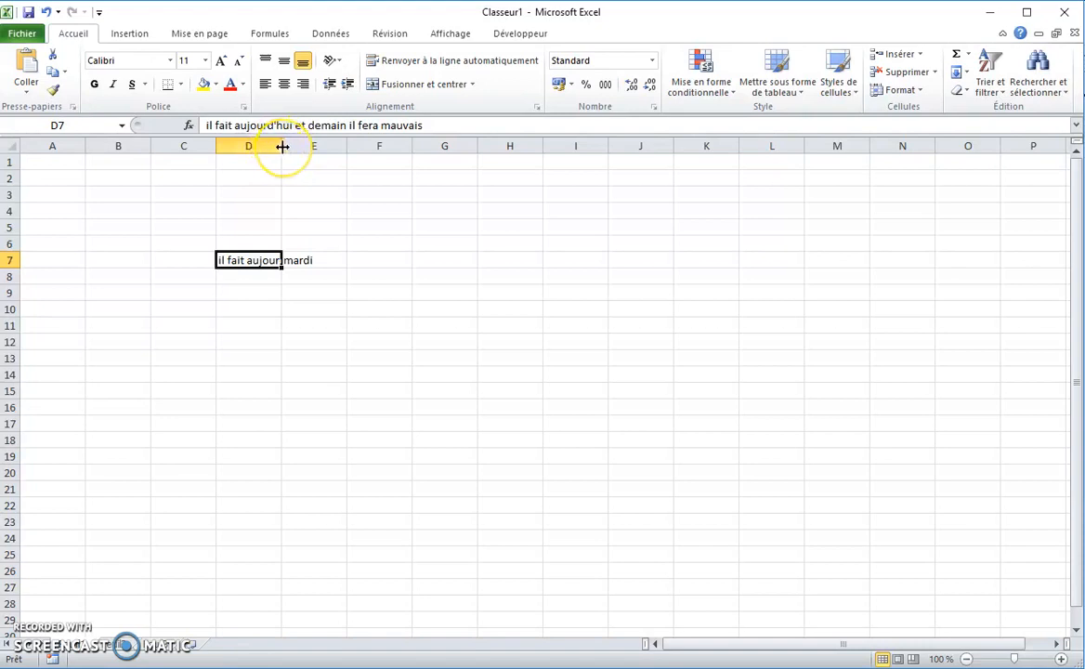
{"action": "left_click_drag", "start_coordinate": [282, 147], "coordinate": [462, 147]}
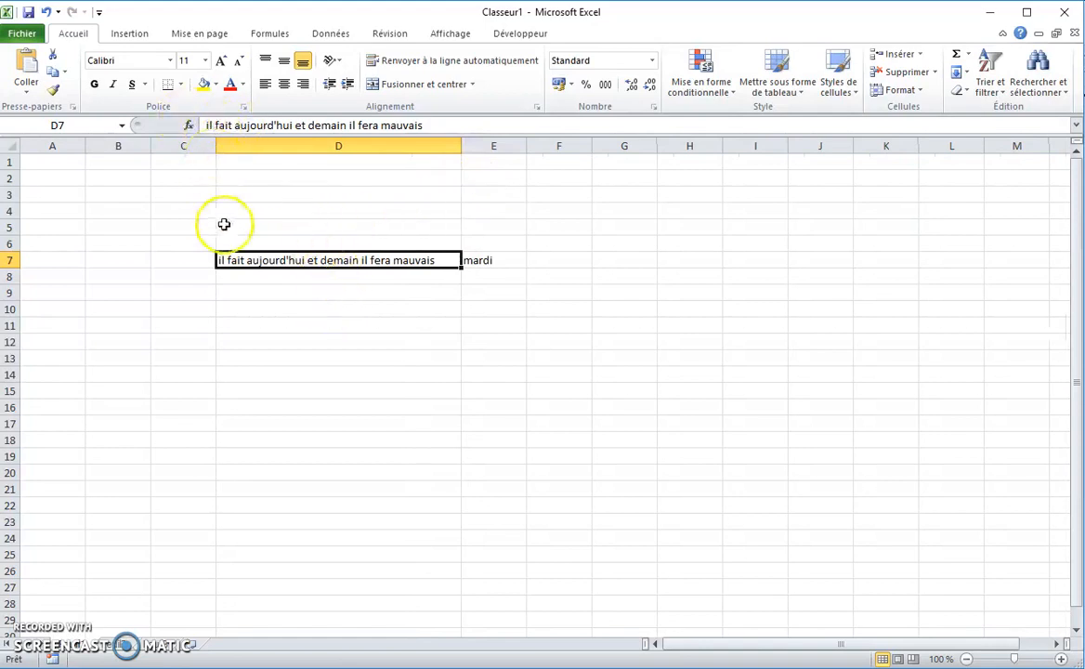
Fill cells A1 to A4 with 53,26, 1547, 25kg and jour, one entry per cell.
{"action": "left_click", "coordinate": [54, 162]}
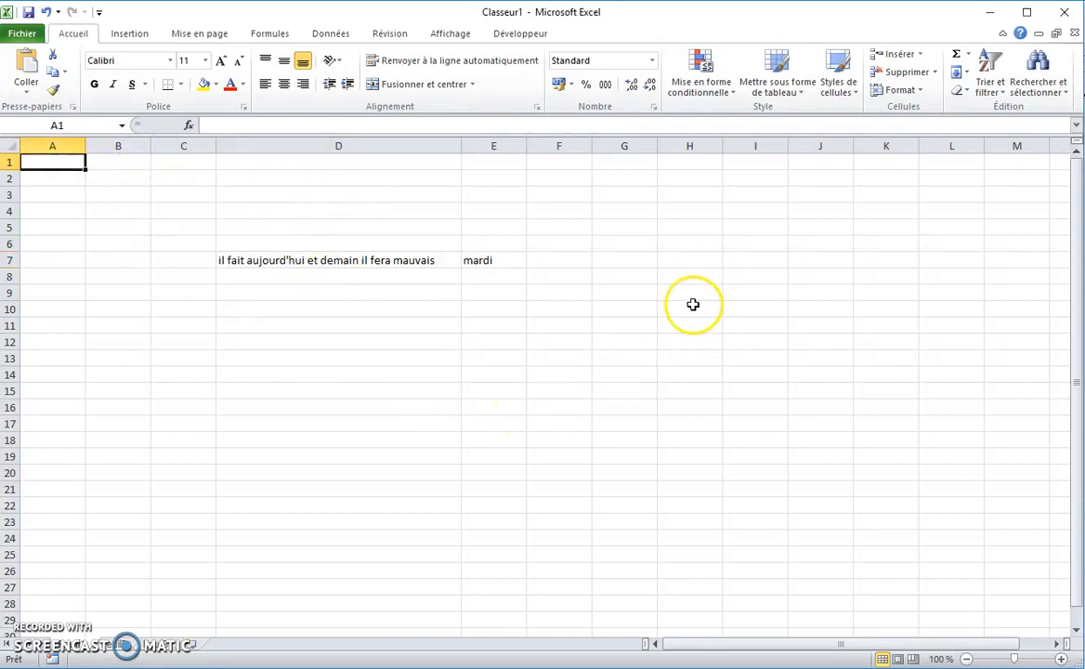
{"action": "type", "text": "53,26"}
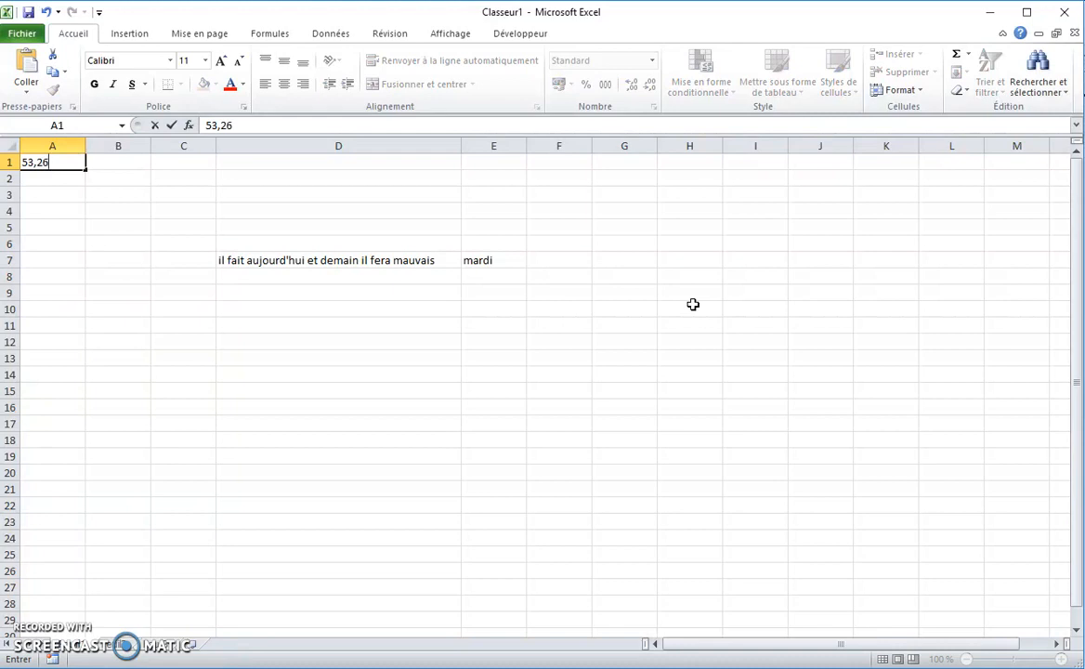
{"action": "key", "text": "Return"}
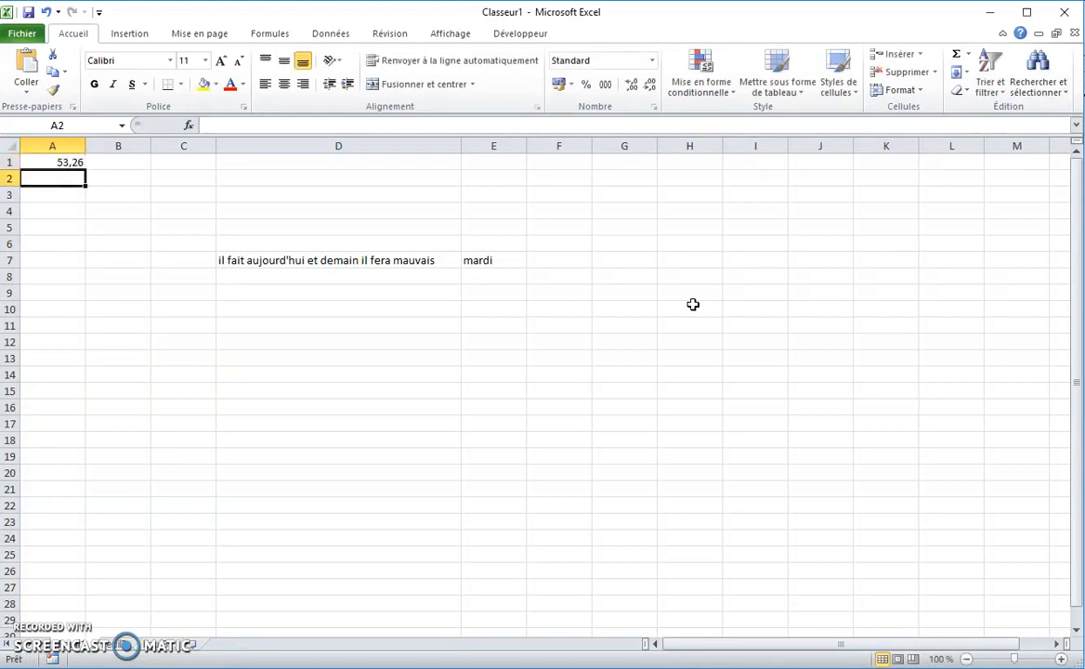
{"action": "type", "text": "1547"}
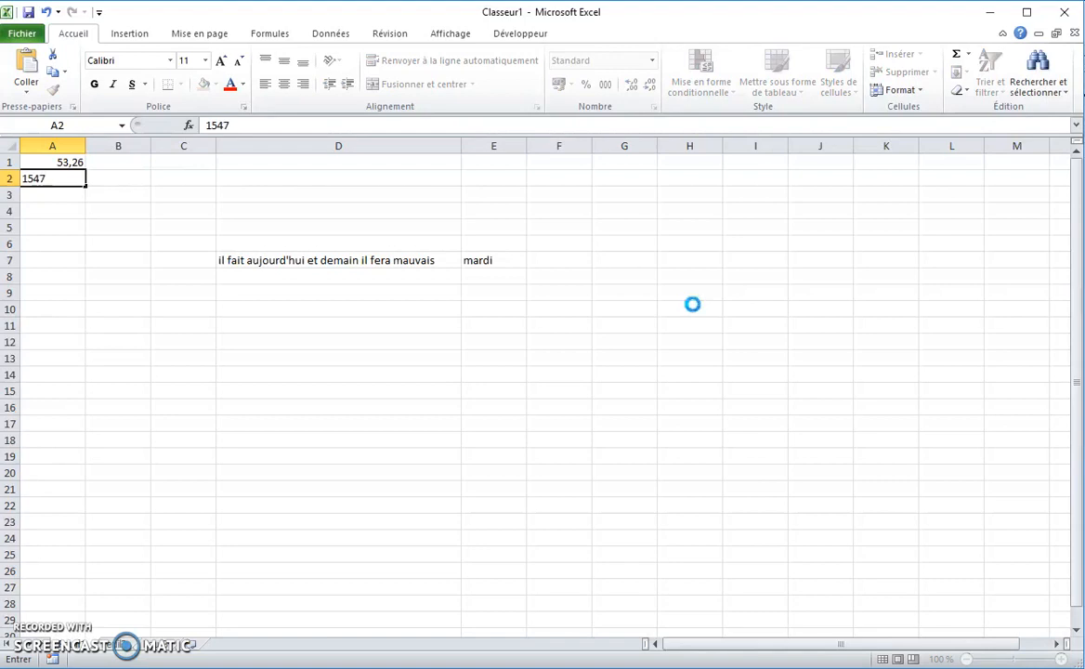
{"action": "key", "text": "Return"}
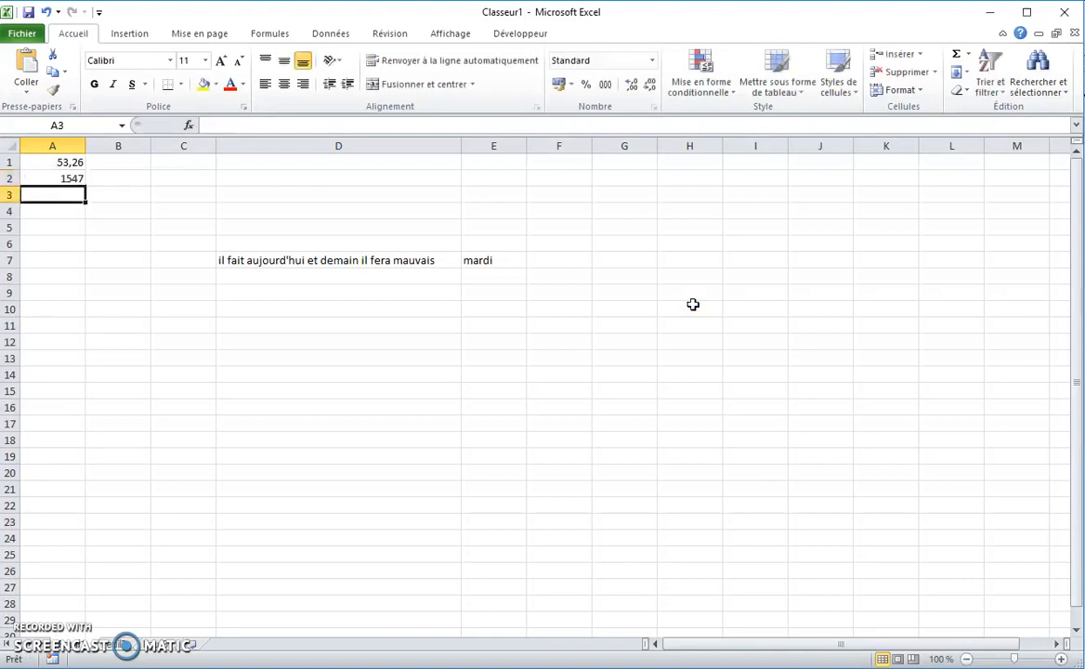
{"action": "type", "text": "25kg"}
{"action": "key", "text": "Return"}
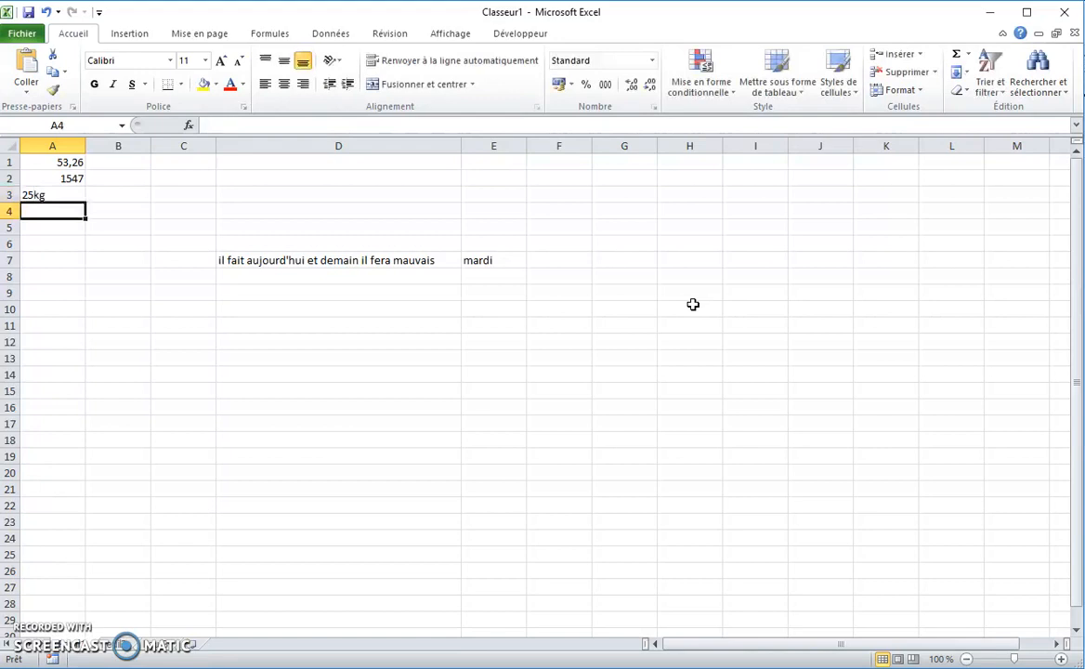
{"action": "type", "text": "jour"}
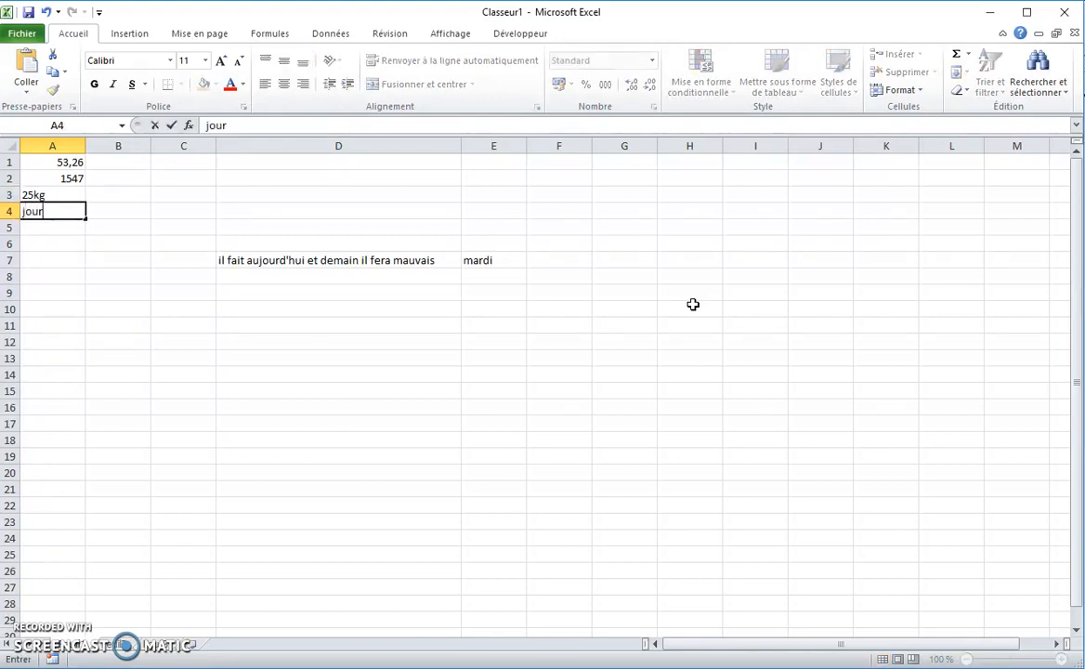
{"action": "key", "text": "Return"}
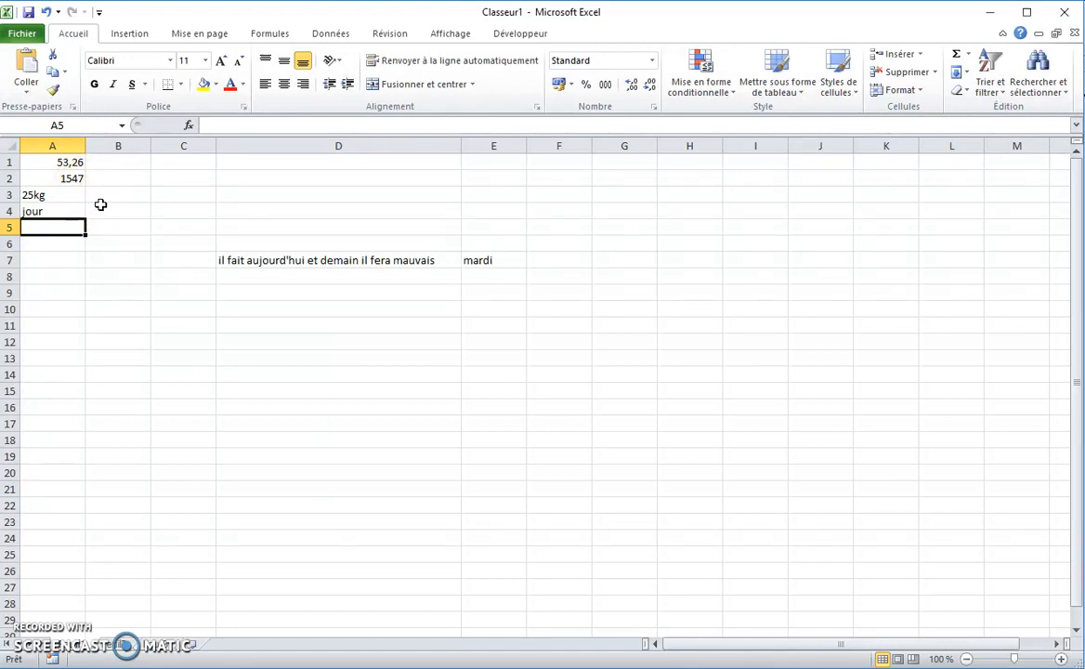
Enter the date 15/02/2014 in cell A5 and widen column A to about twice its width.
{"action": "type", "text": "15/02"}
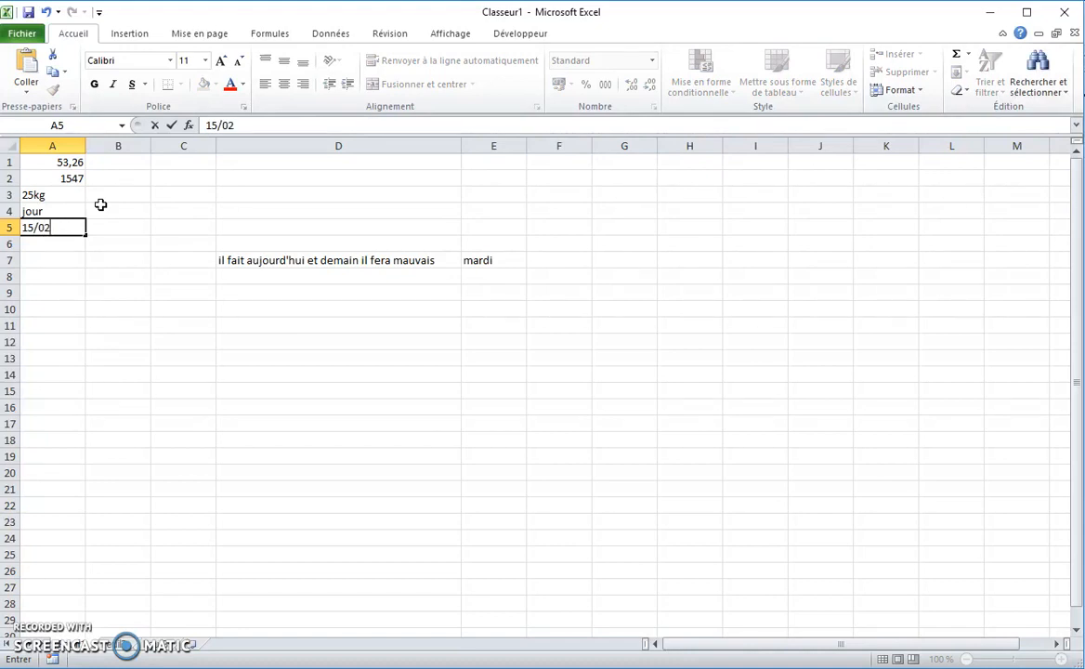
{"action": "type", "text": "/2014"}
{"action": "key", "text": "Return"}
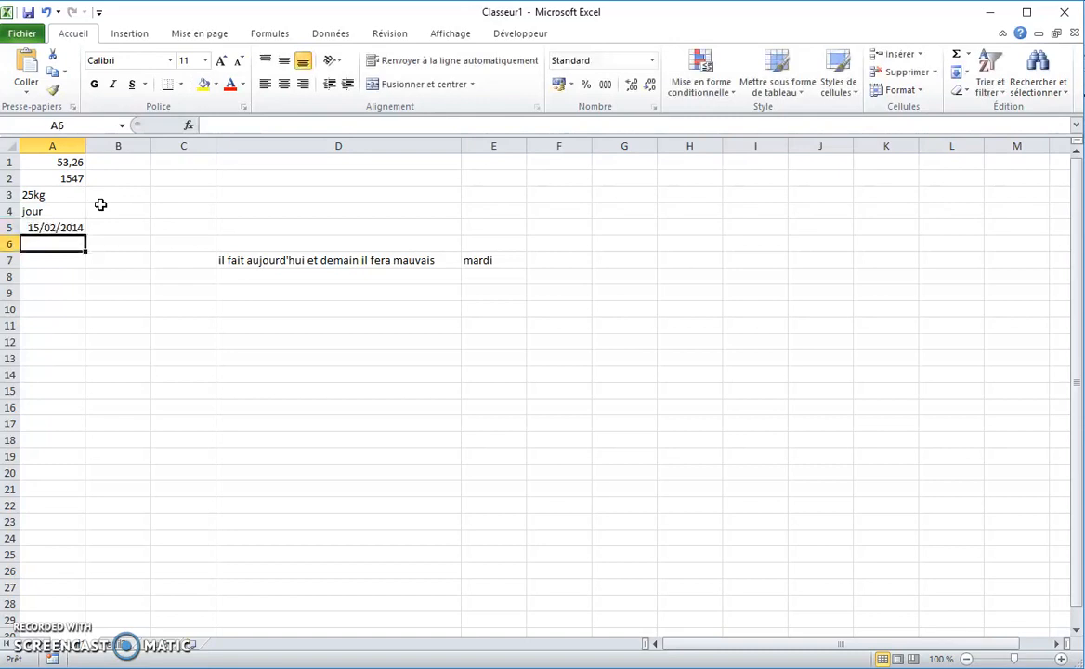
{"action": "left_click_drag", "start_coordinate": [86, 146], "coordinate": [154, 146]}
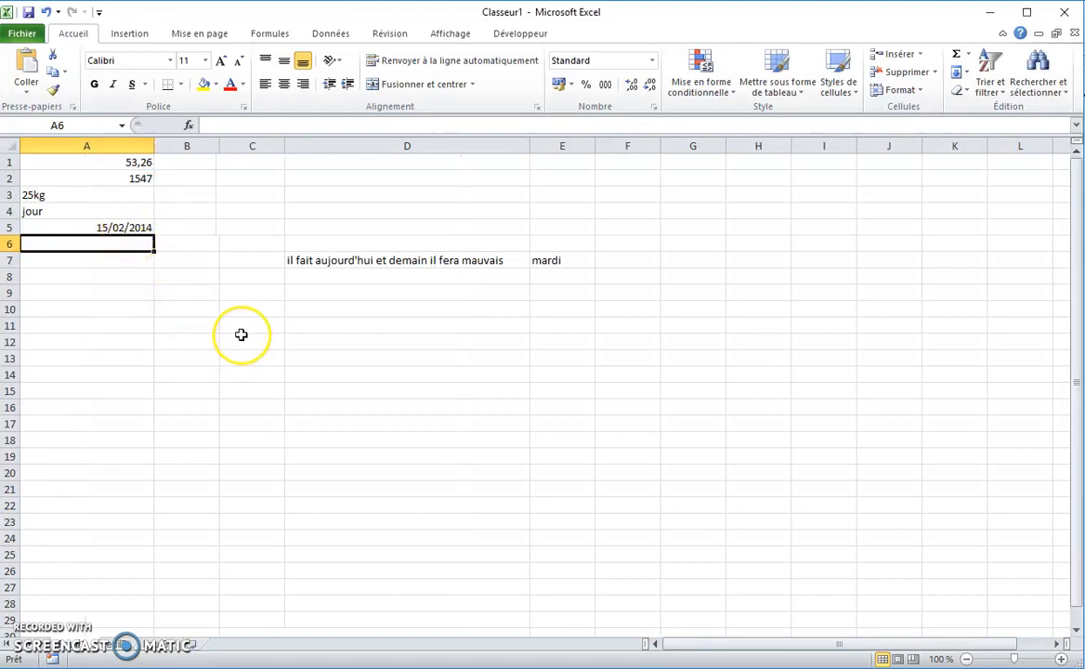
Enter the date 29/02/2013 in cell A6 and the spaced number 1548 847 in cell A7.
{"action": "type", "text": "29/0"}
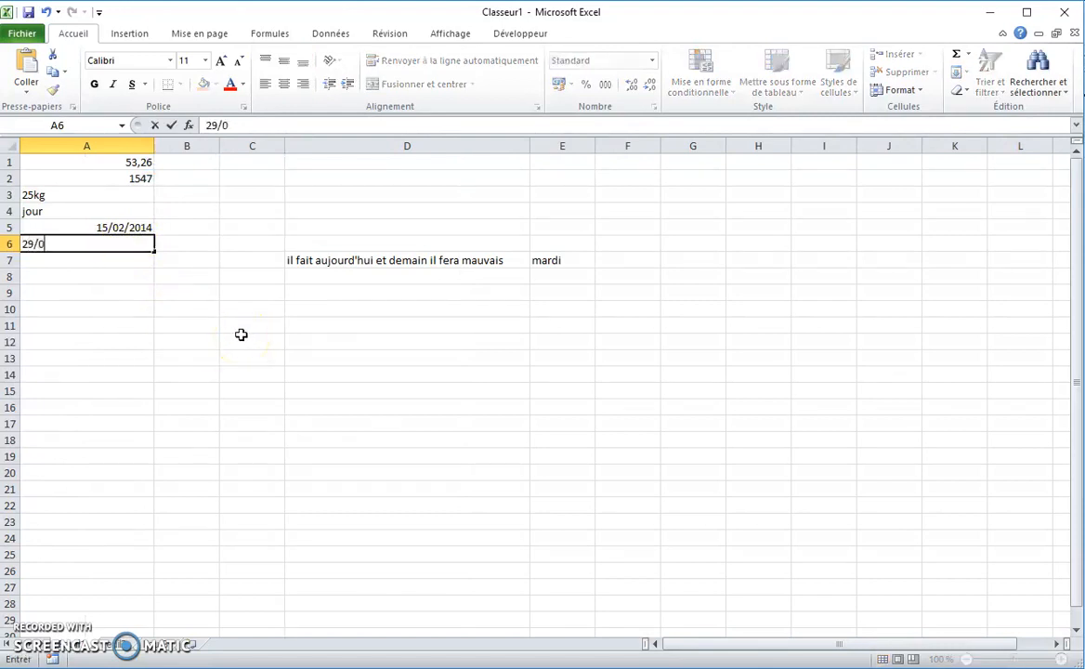
{"action": "type", "text": "2/2013"}
{"action": "key", "text": "Return"}
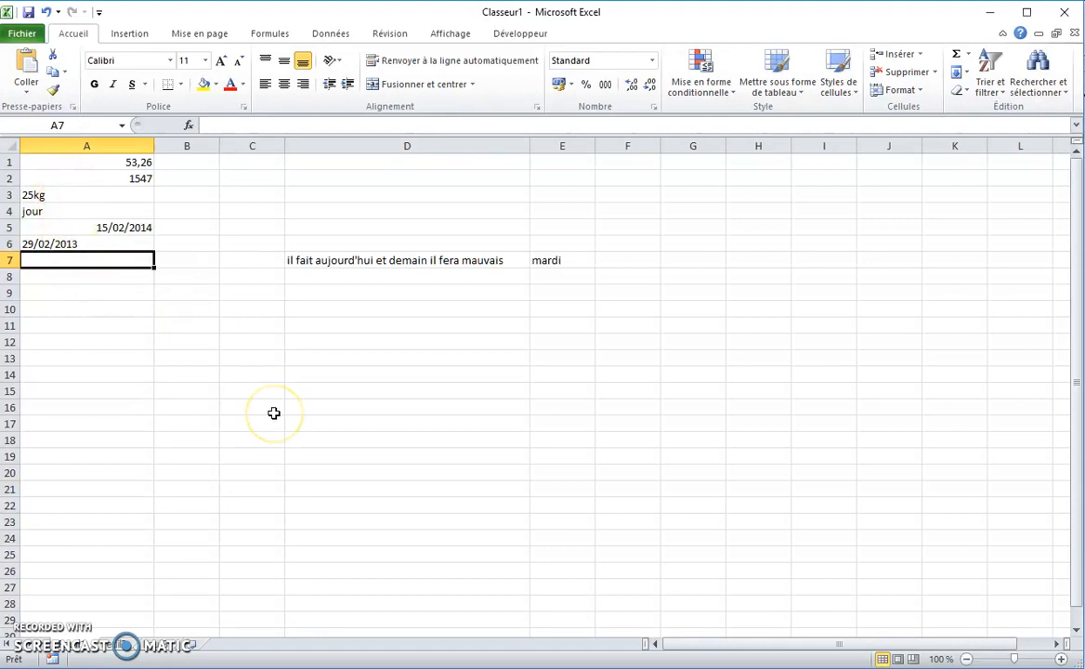
{"action": "type", "text": "1548"}
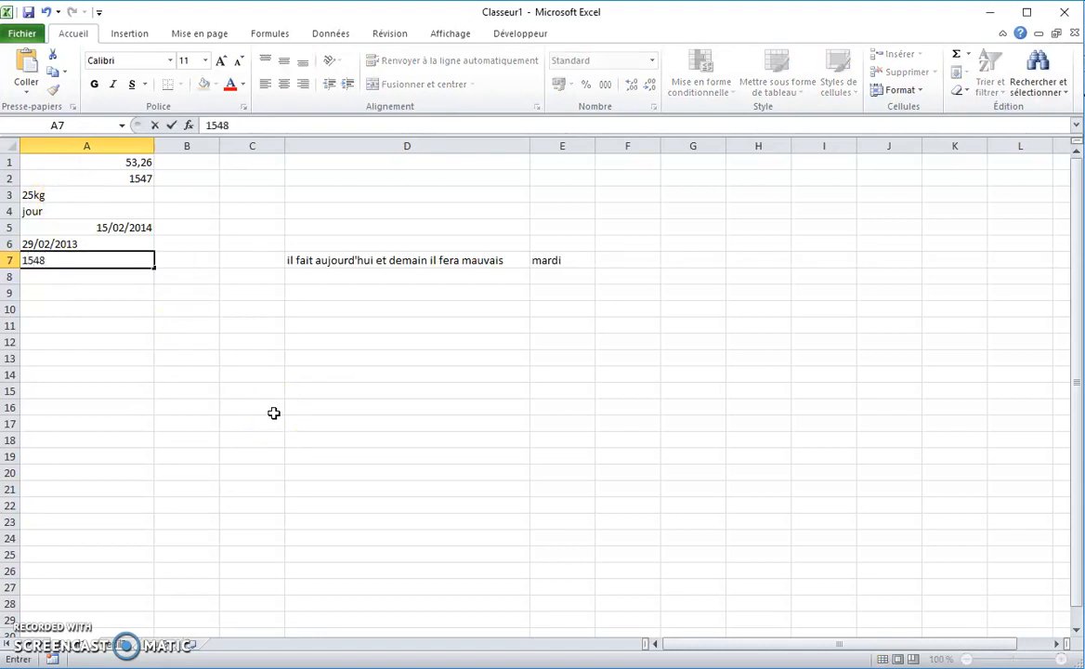
{"action": "type", "text": "  847"}
{"action": "key", "text": "Return"}
{"action": "key", "text": "Up"}
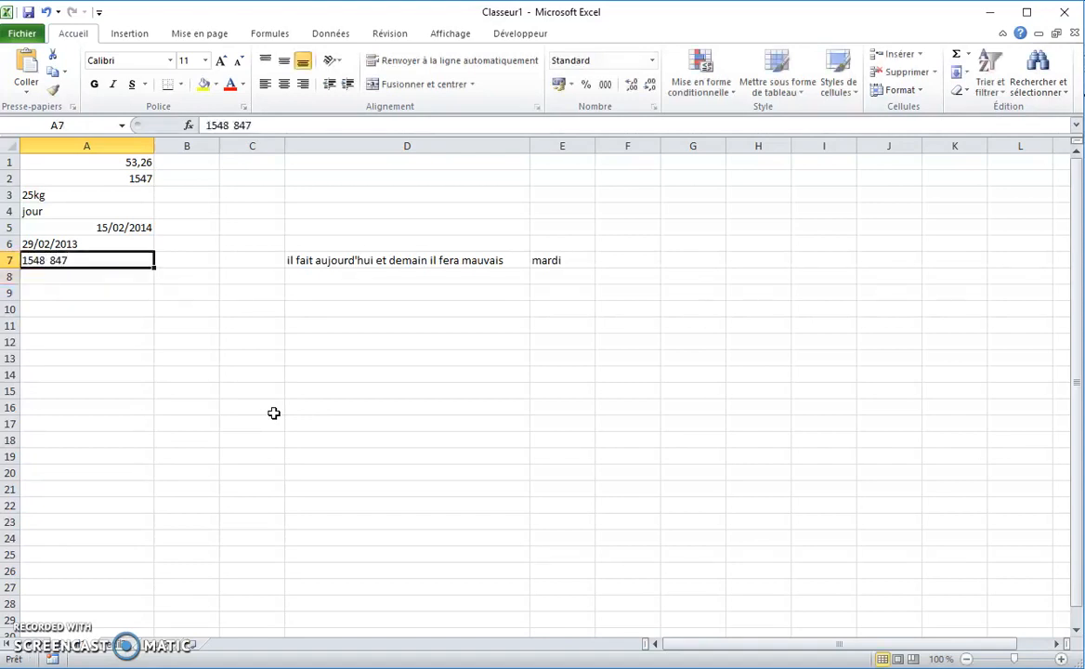
{"action": "key", "text": "Down"}
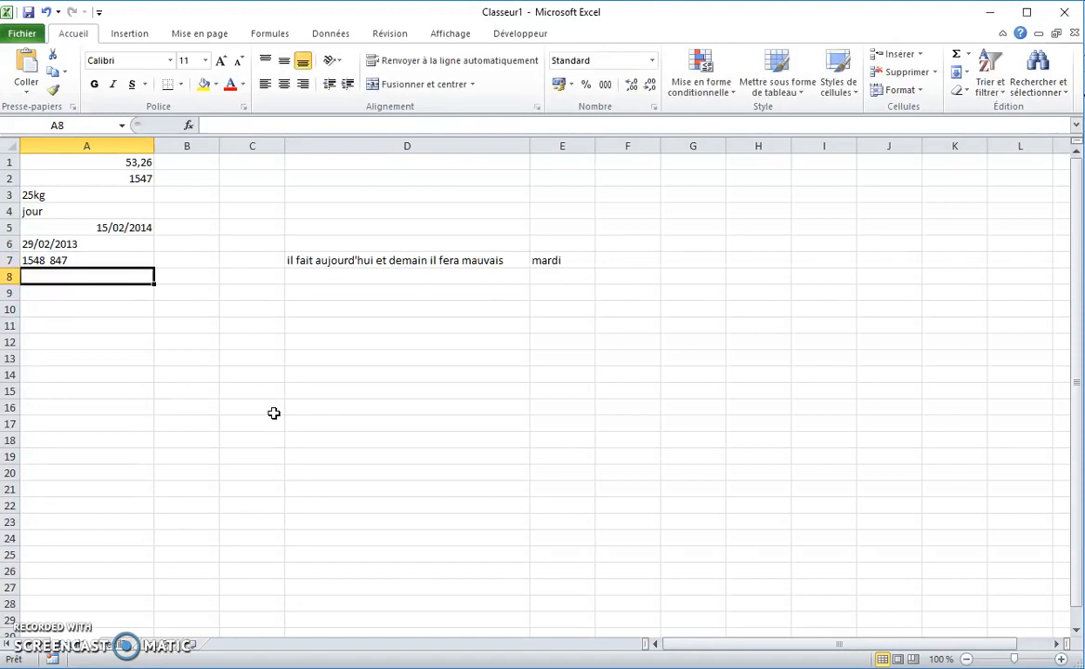
Step back through the entries in A7 up to A3 and examine how each one is aligned.
{"action": "key", "text": "Up"}
{"action": "key", "text": "Up"}
{"action": "key", "text": "Up"}
{"action": "key", "text": "Up"}
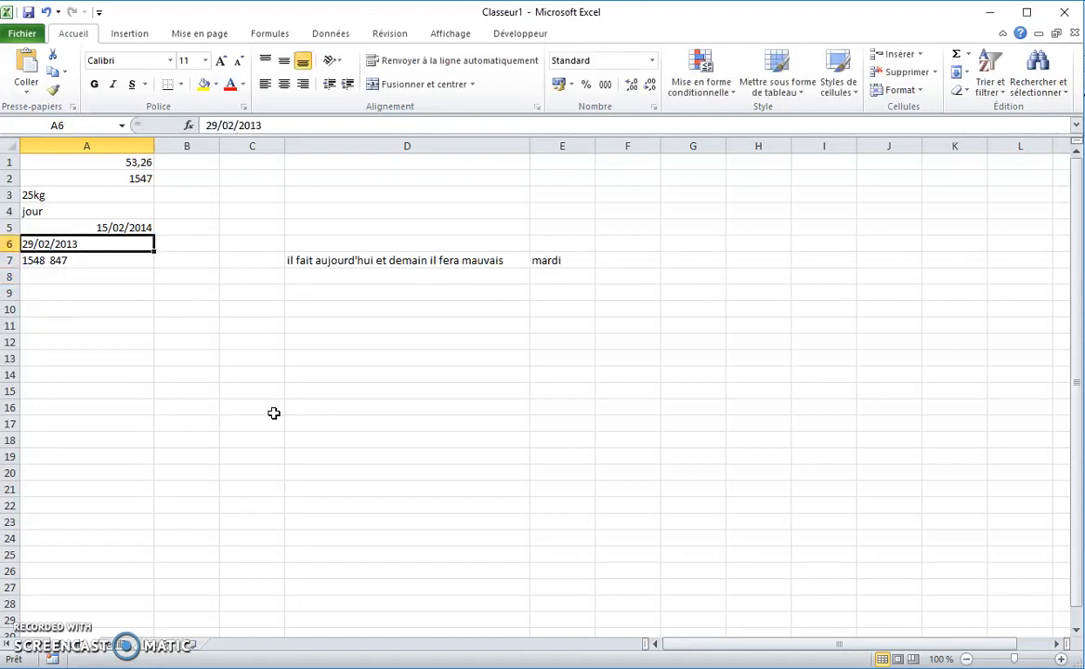
{"action": "key", "text": "Up"}
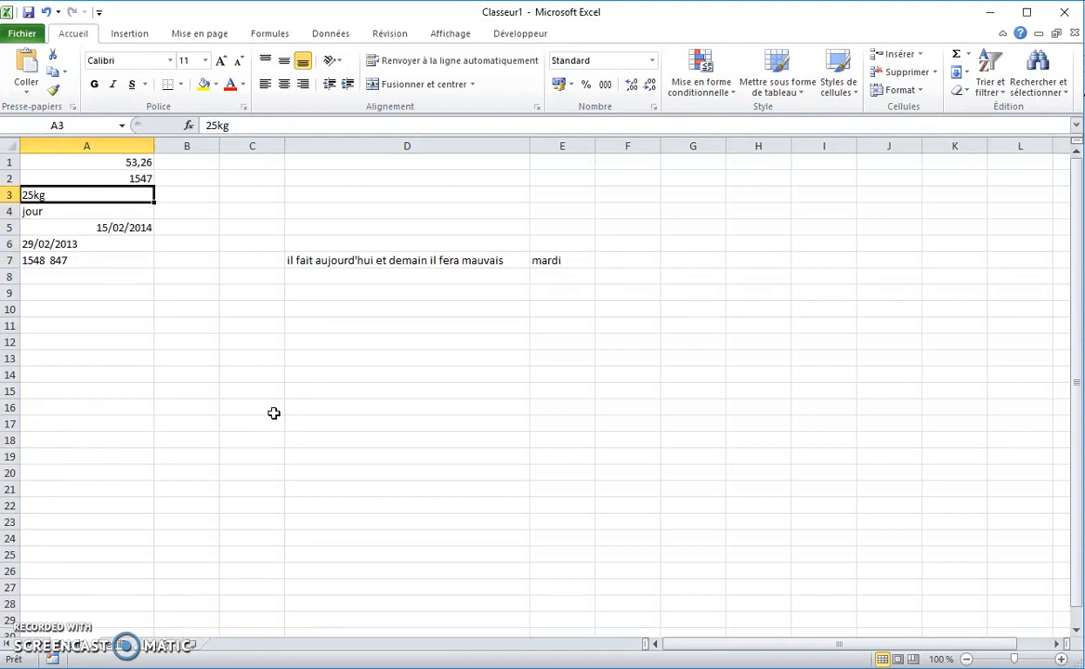
{"action": "key", "text": "Down"}
{"action": "key", "text": "Down"}
{"action": "key", "text": "Down"}
{"action": "key", "text": "Down"}
{"action": "key", "text": "Down"}
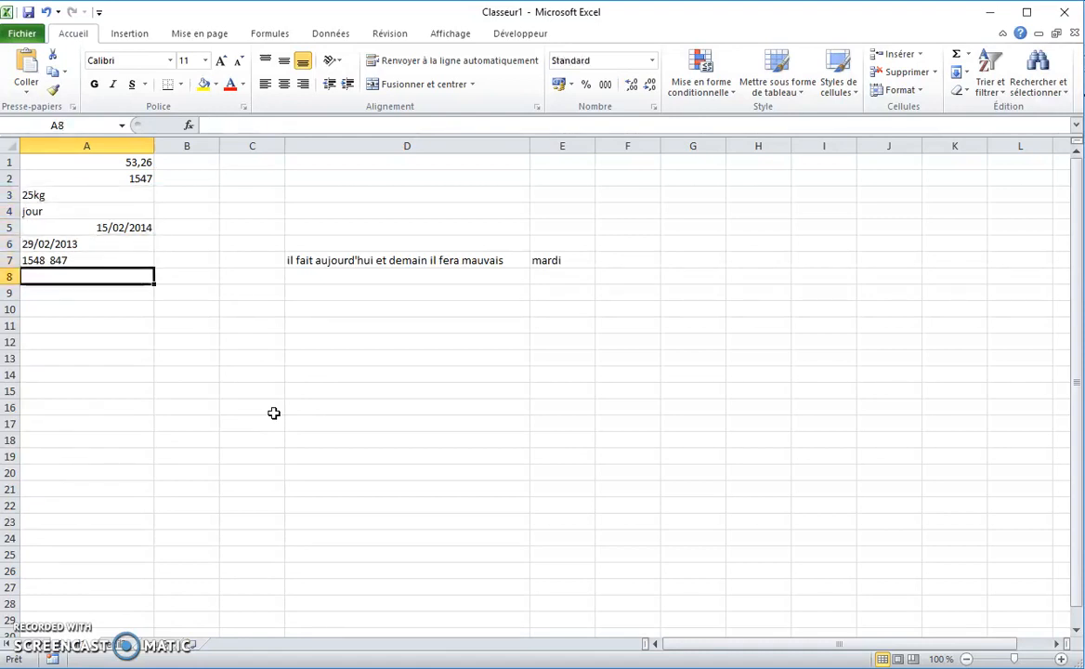
Enter the decimal number 847,874 in cell A8.
{"action": "type", "text": "847"}
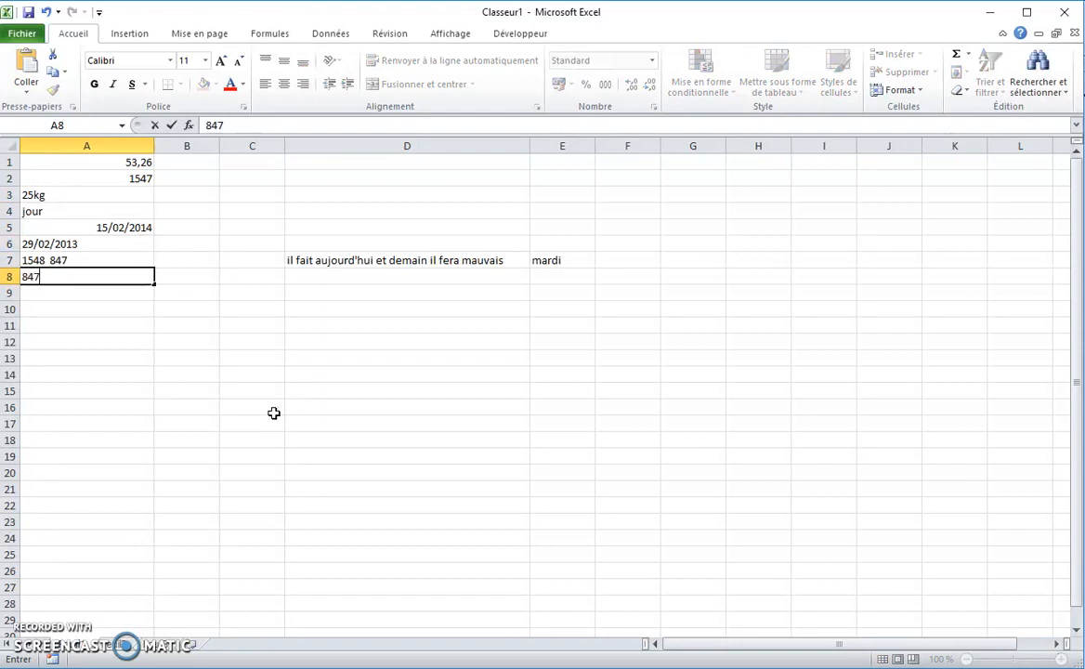
{"action": "type", "text": ",874"}
{"action": "key", "text": "Return"}
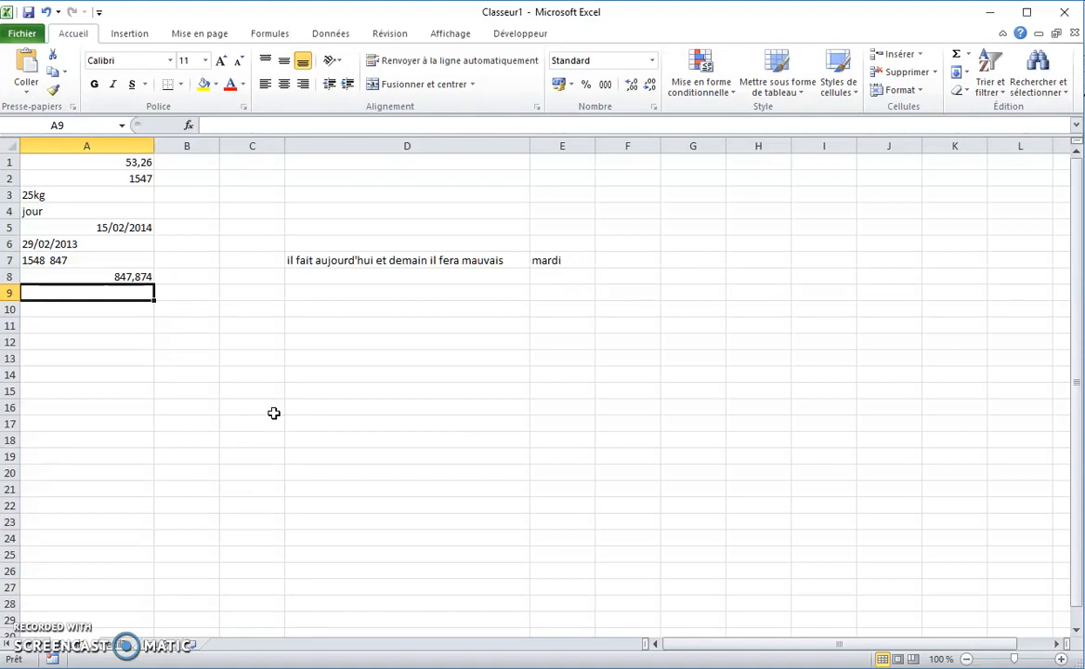
Enter the column heading "poids (kg)" with its unit in cell C1.
{"action": "key", "text": "Up"}
{"action": "key", "text": "Up"}
{"action": "key", "text": "Up"}
{"action": "key", "text": "Up"}
{"action": "key", "text": "Up"}
{"action": "key", "text": "Up"}
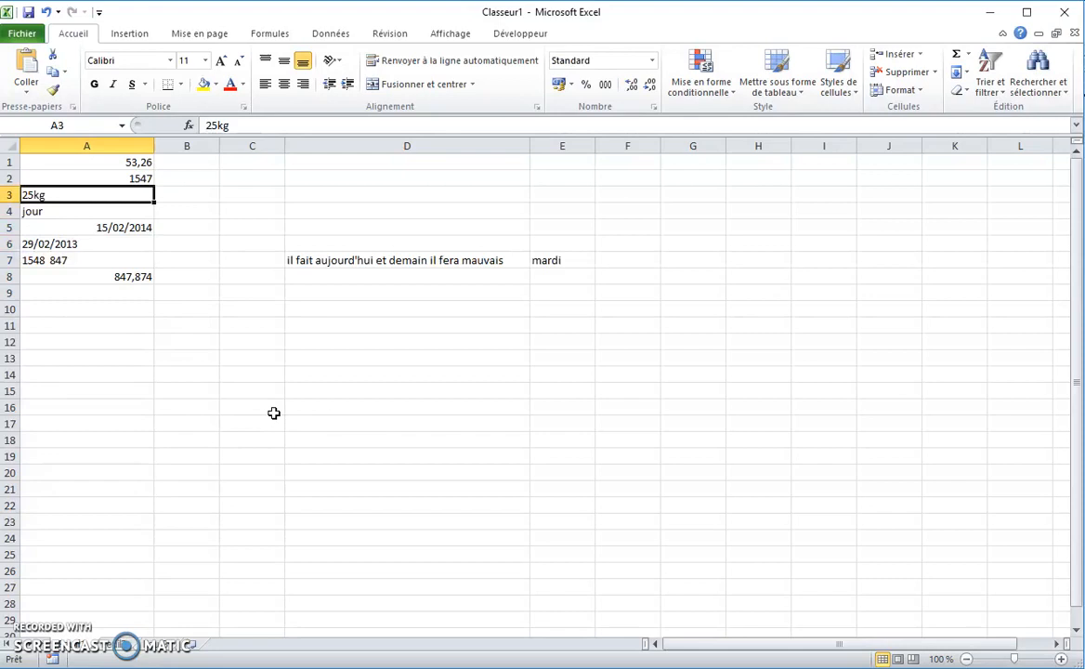
{"action": "key", "text": "Right"}
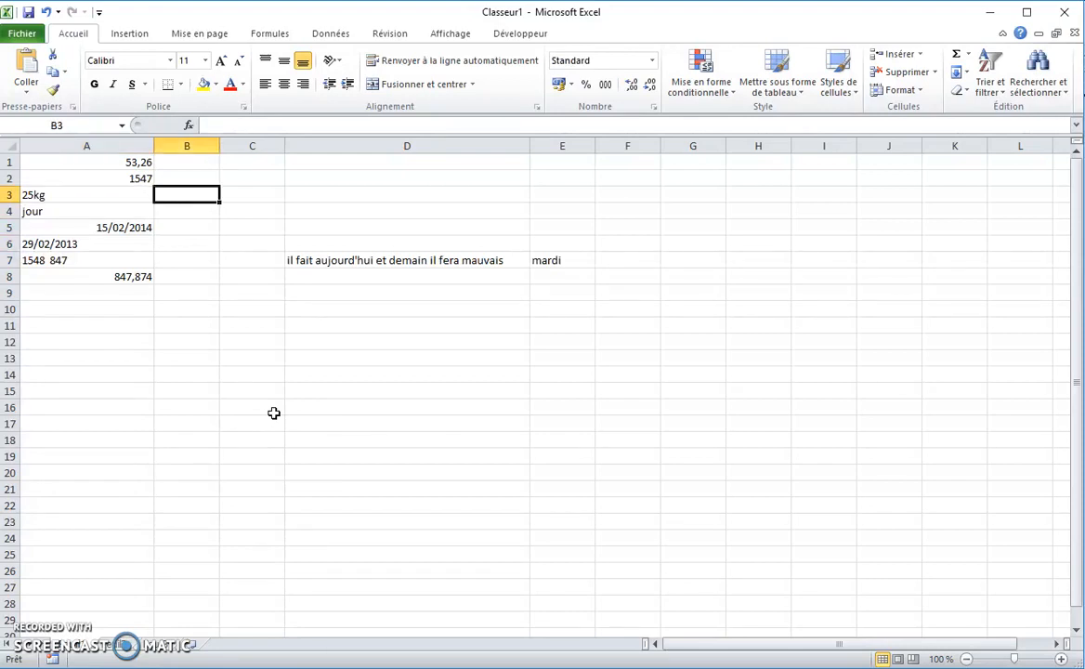
{"action": "key", "text": "Right"}
{"action": "key", "text": "Up"}
{"action": "key", "text": "Up"}
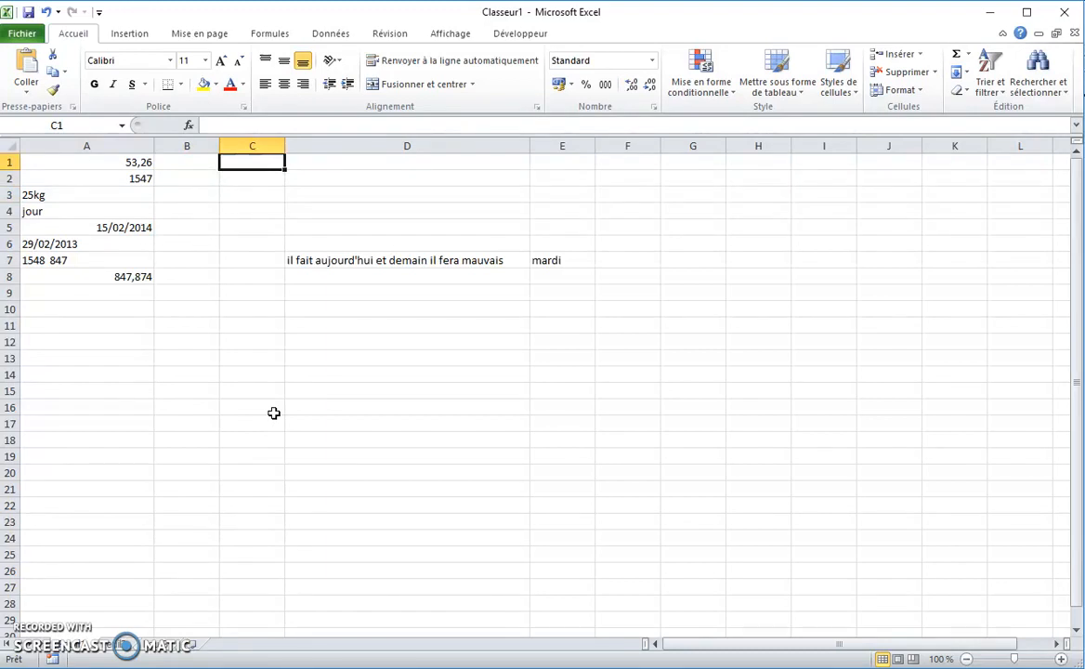
{"action": "type", "text": "poids ("}
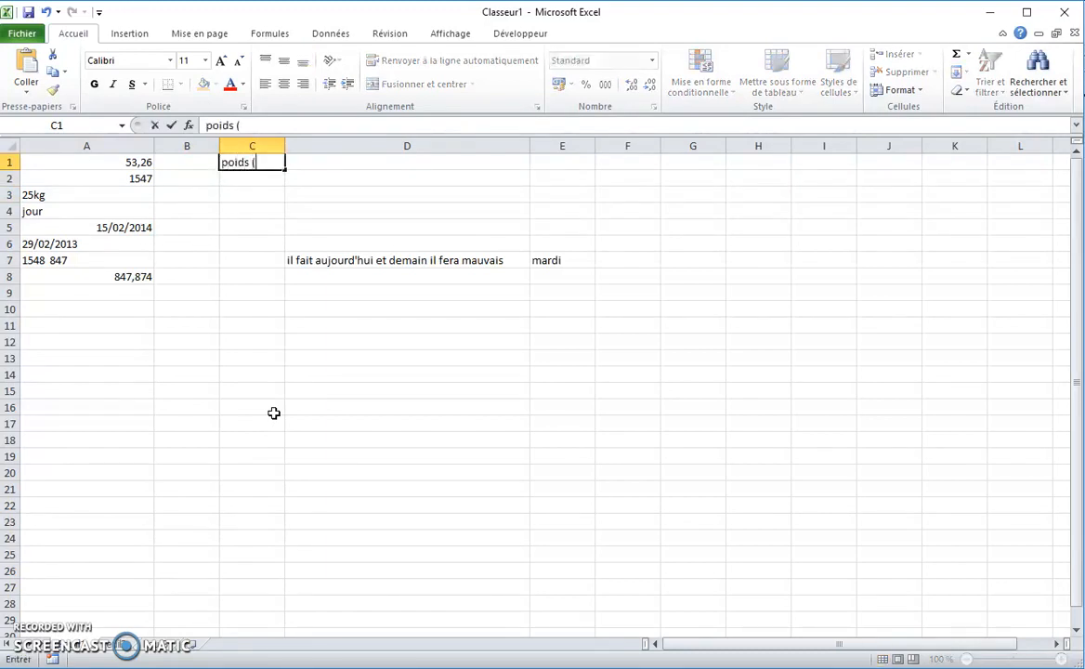
{"action": "type", "text": "kg"}
{"action": "key", "text": "Return"}
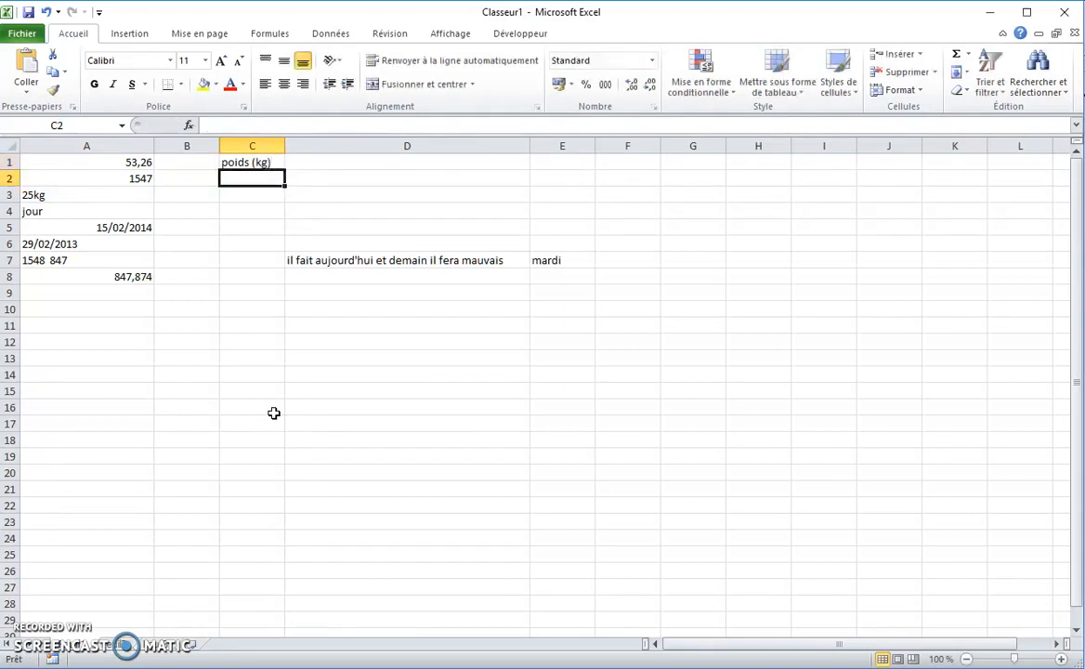
Enter the weights 25 and 543 in cells C2 and C3 under the heading, without units.
{"action": "type", "text": "25"}
{"action": "key", "text": "Return"}
{"action": "type", "text": "543"}
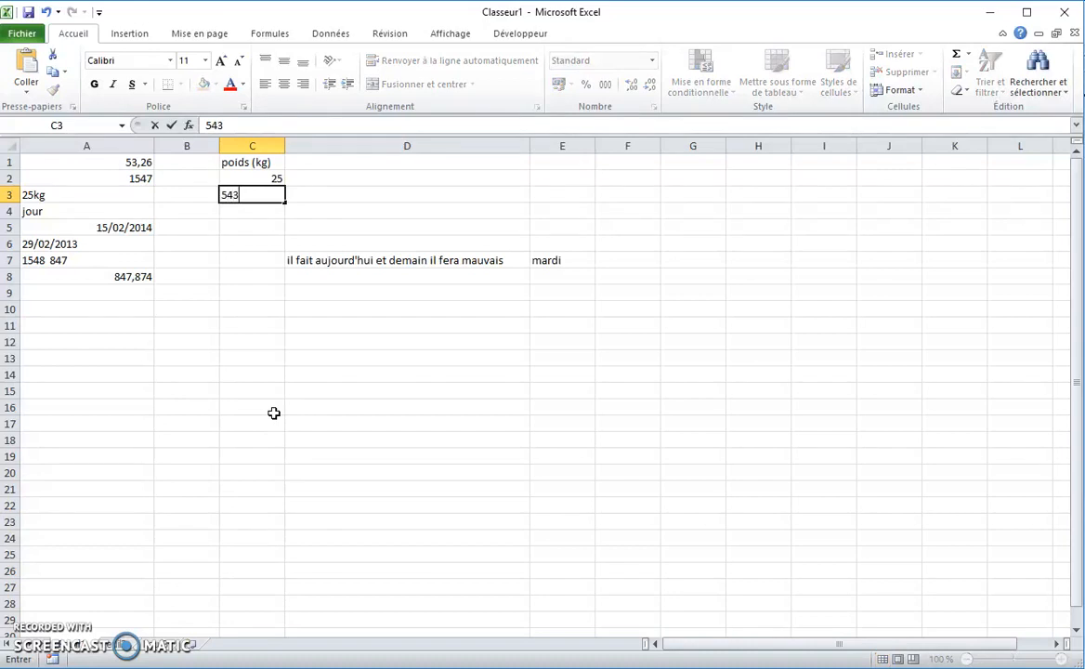
{"action": "key", "text": "Return"}
Enter 25 in cell E2 and its unit kg separately in the adjacent cell F2.
{"action": "key", "text": "Up"}
{"action": "key", "text": "Up"}
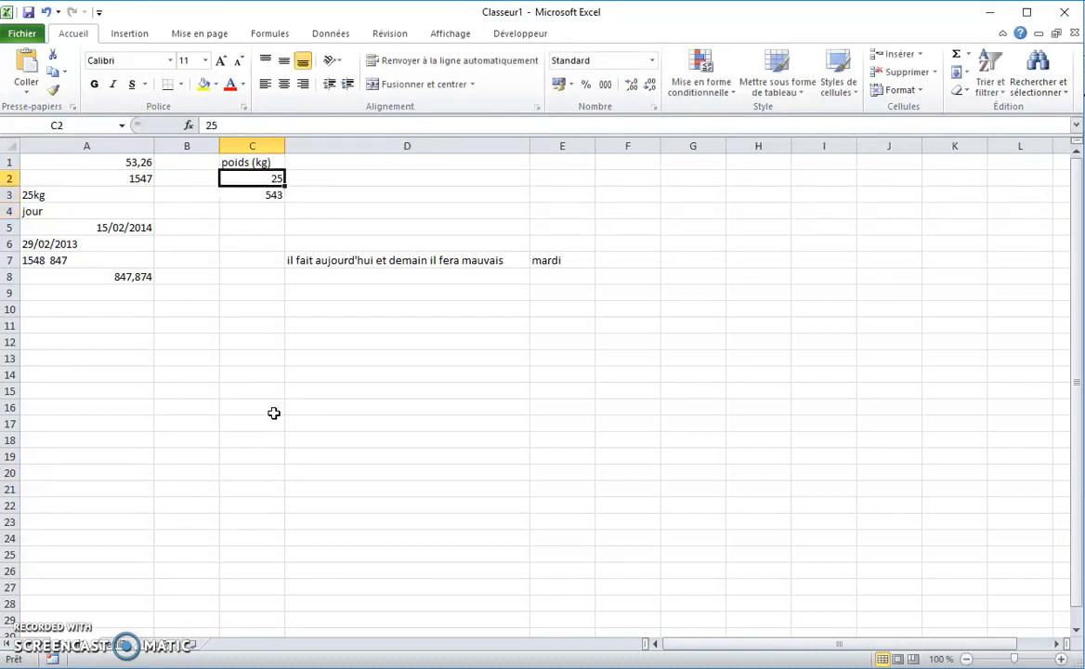
{"action": "key", "text": "Right"}
{"action": "key", "text": "Right"}
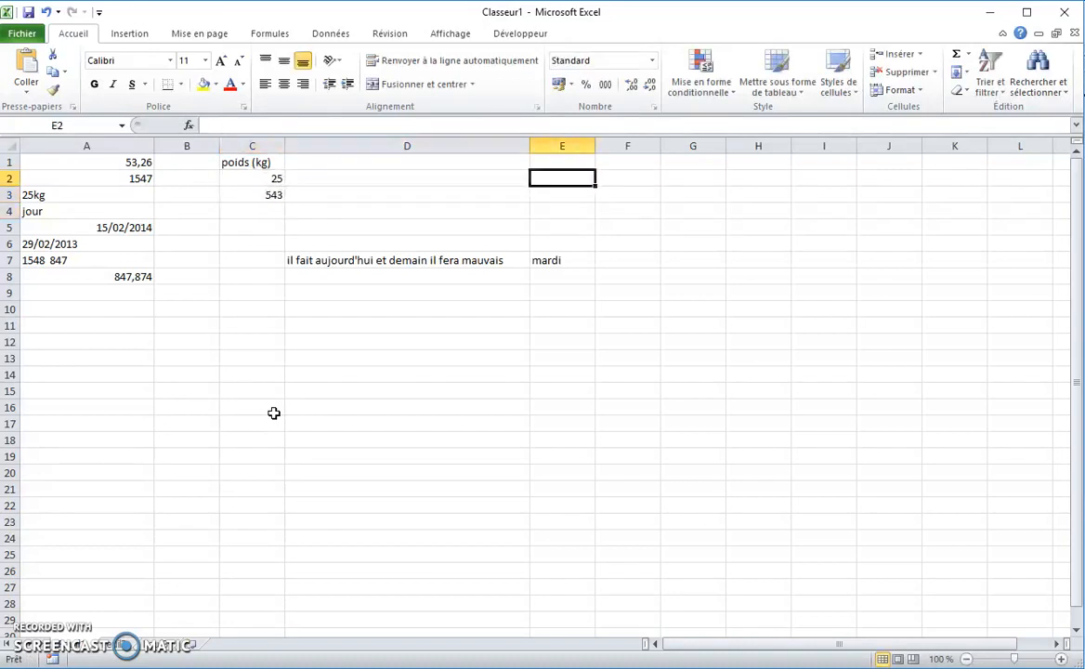
{"action": "type", "text": "25"}
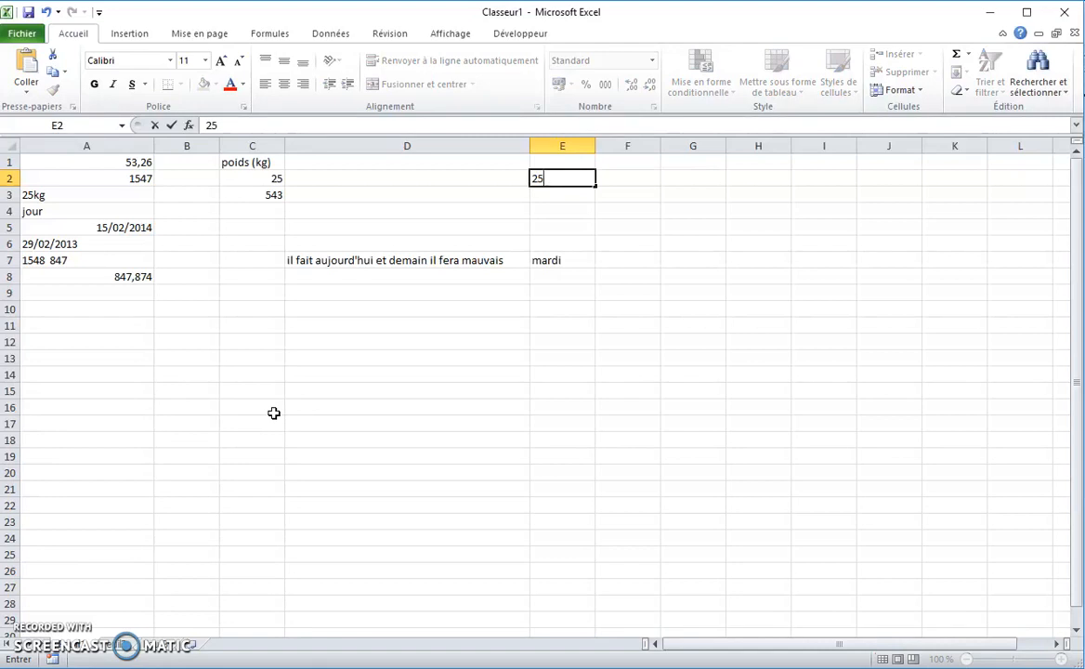
{"action": "key", "text": "Tab"}
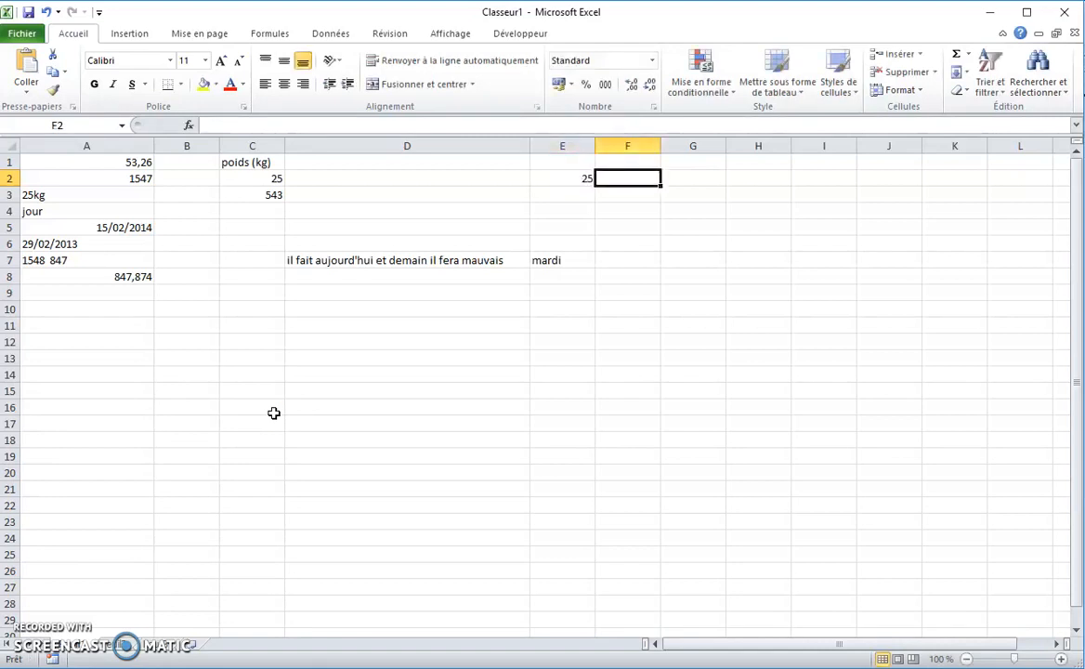
{"action": "type", "text": "kg"}
{"action": "key", "text": "Return"}
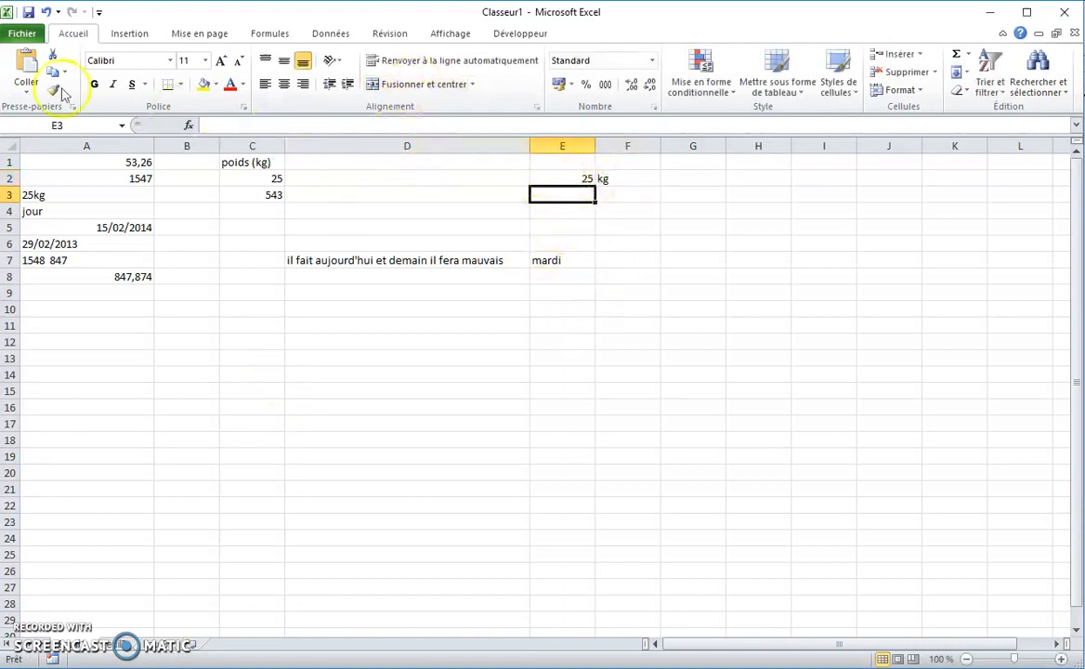
Examine the enlarged print preview of the sheet and return to the worksheet.
{"action": "left_click", "coordinate": [22, 35]}
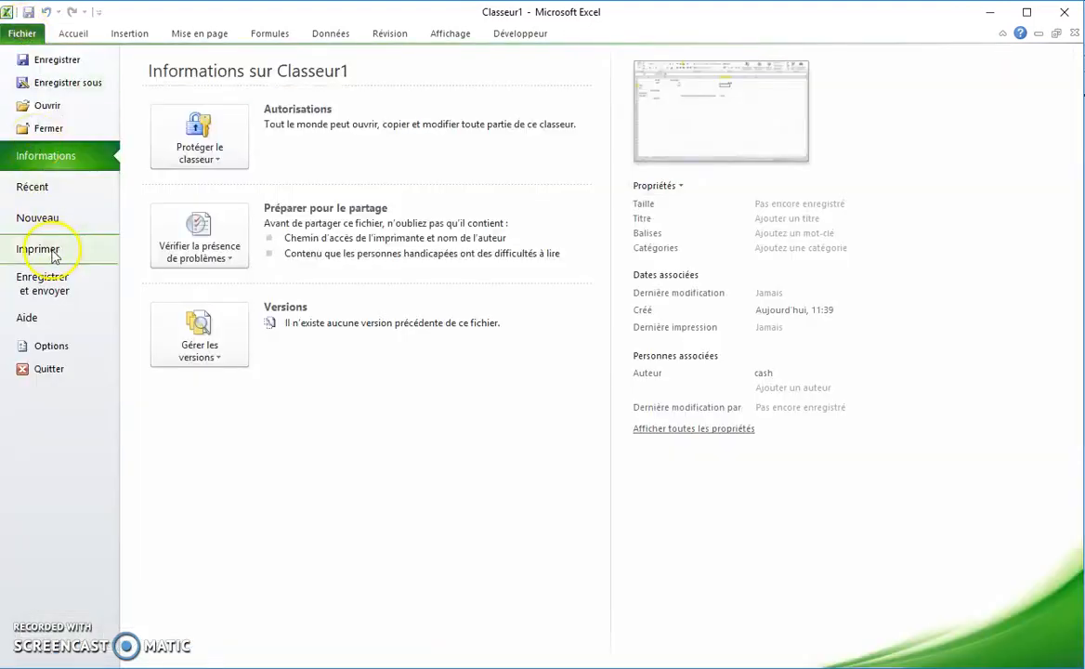
{"action": "left_click", "coordinate": [47, 248]}
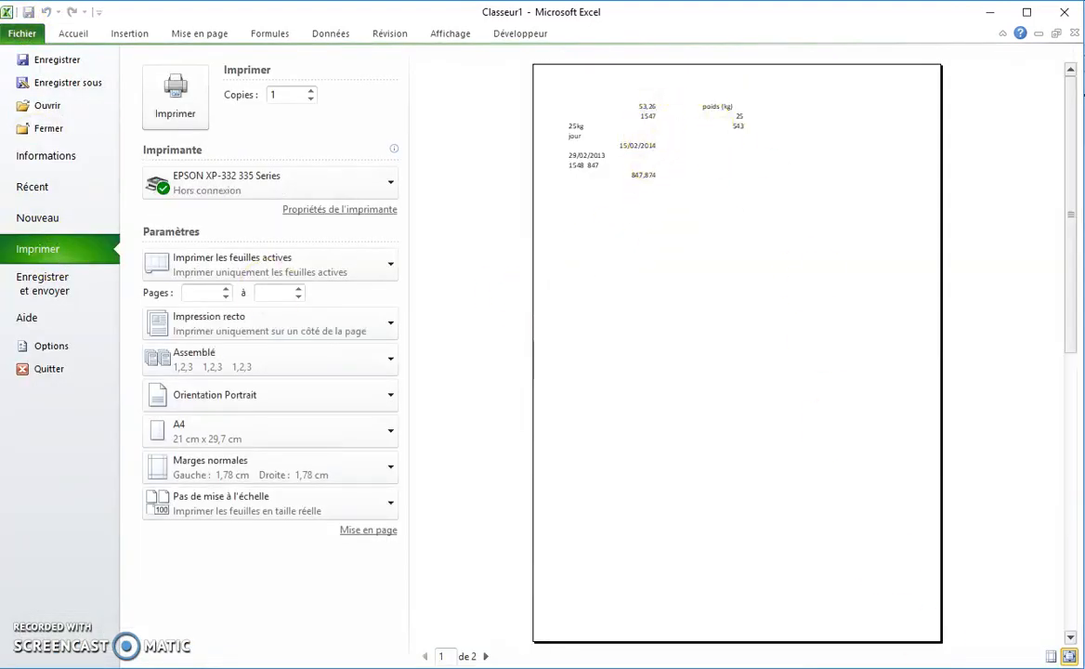
{"action": "left_click", "coordinate": [1069, 655]}
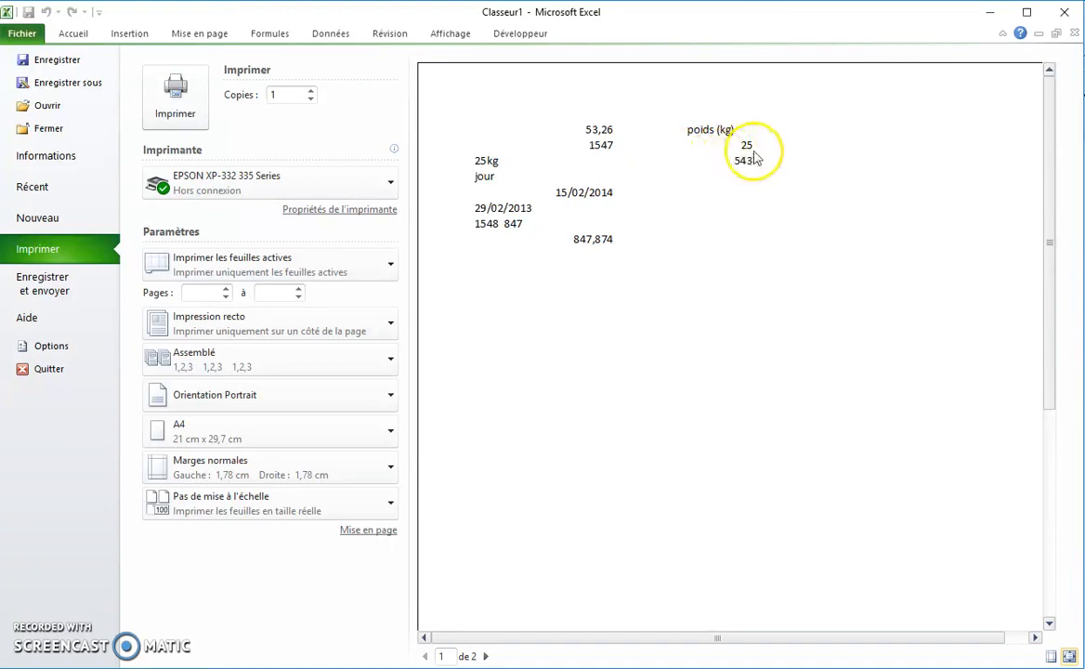
{"action": "left_click", "coordinate": [74, 34]}
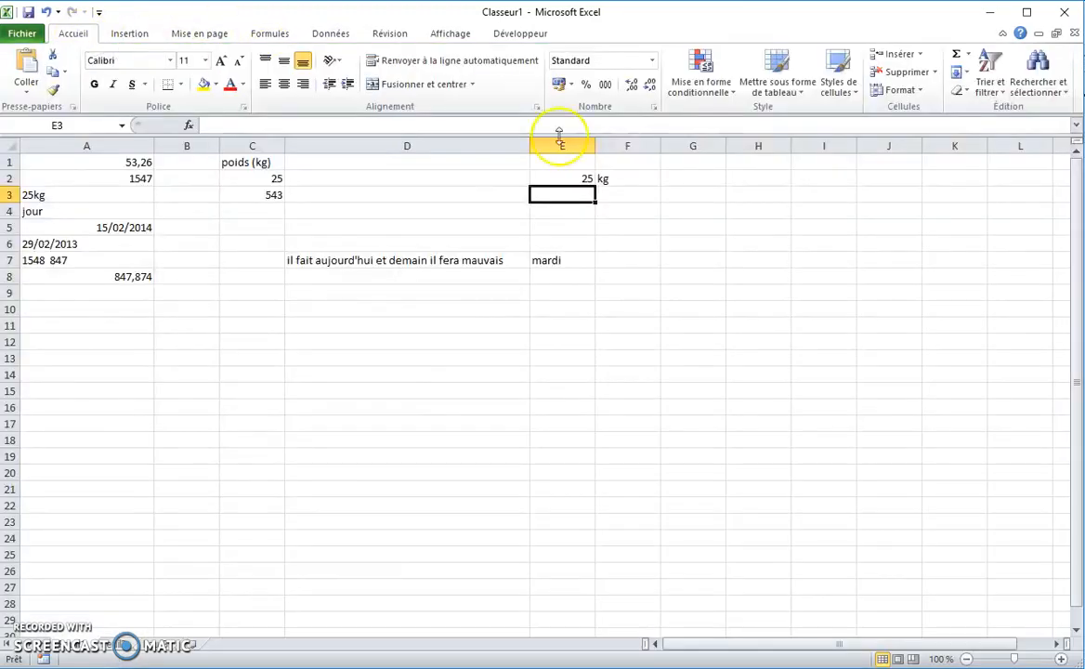
Narrow column D to about the width of column C and check the sheet's print preview at both zoom levels.
{"action": "left_click_drag", "start_coordinate": [530, 146], "coordinate": [354, 146]}
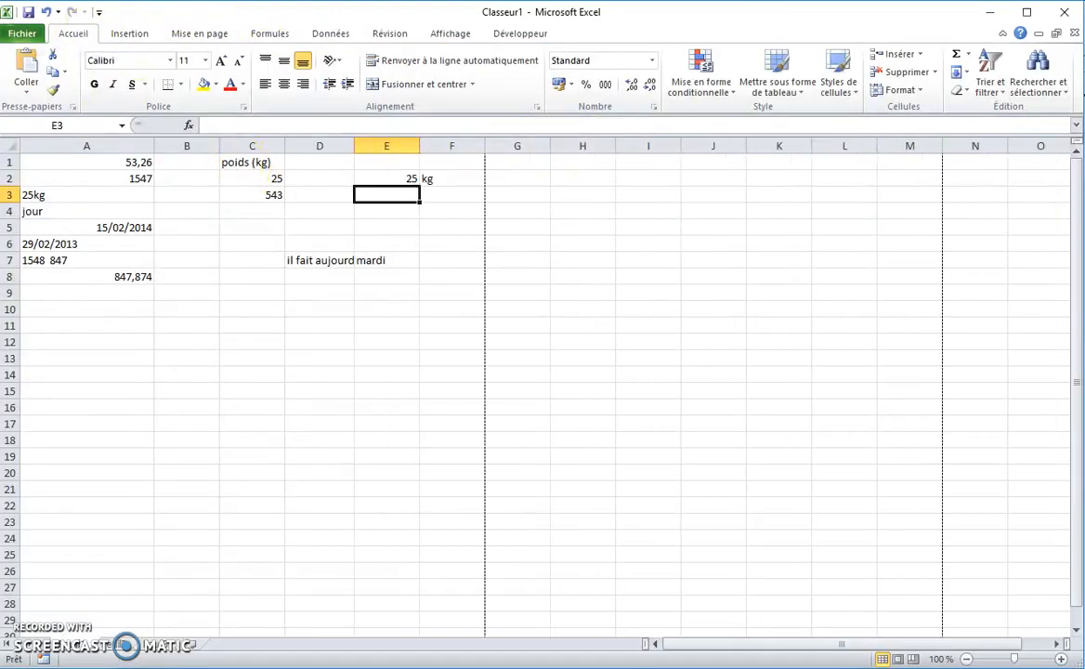
{"action": "left_click", "coordinate": [27, 35]}
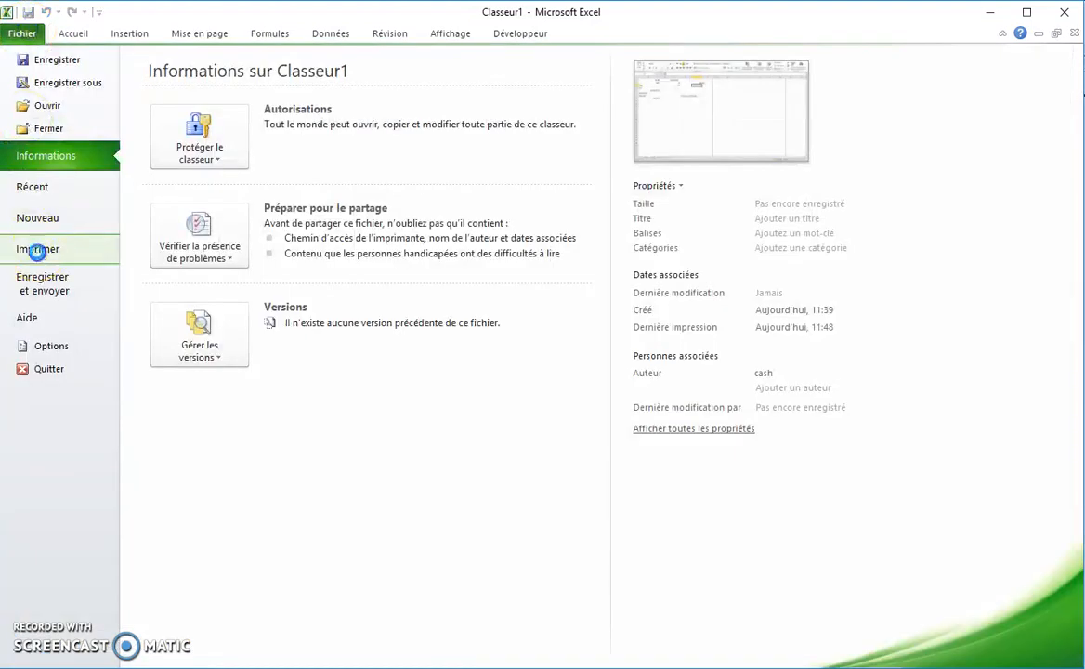
{"action": "left_click", "coordinate": [37, 248]}
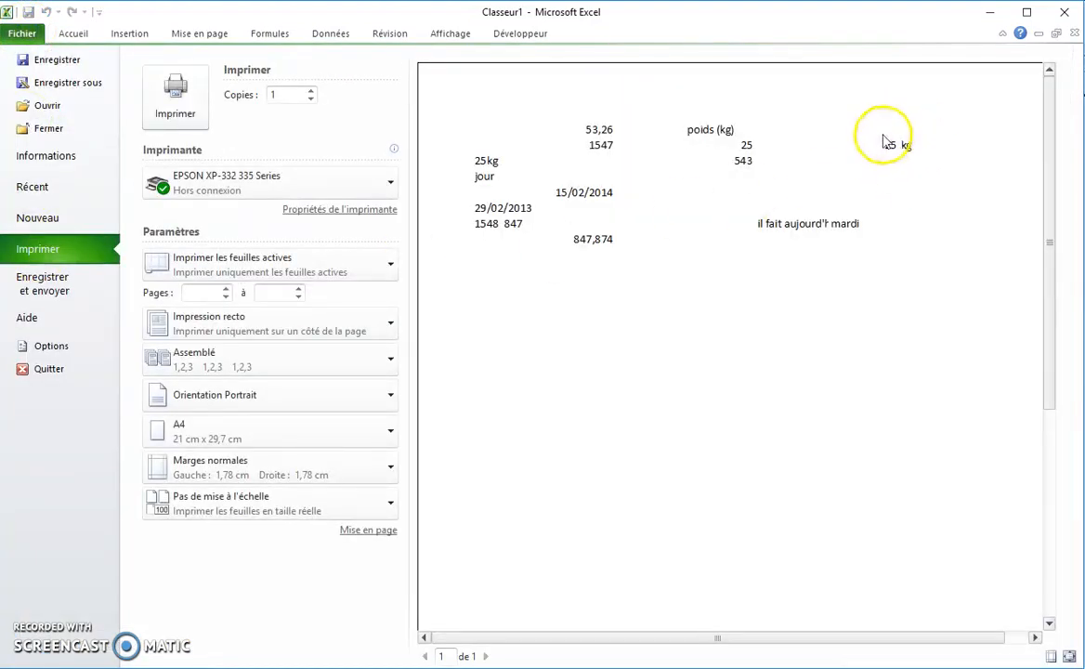
{"action": "left_click", "coordinate": [1069, 655]}
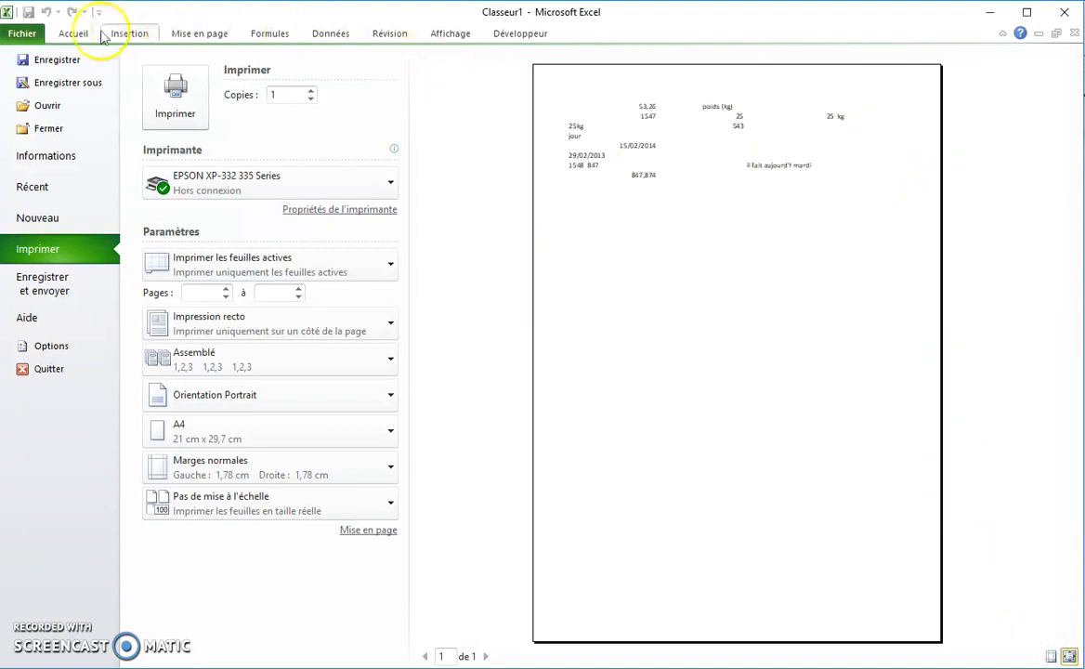
{"action": "left_click", "coordinate": [73, 34]}
Apply a thick box border around cells E2:F2 and check it in the print preview.
{"action": "left_click_drag", "start_coordinate": [399, 177], "coordinate": [425, 177]}
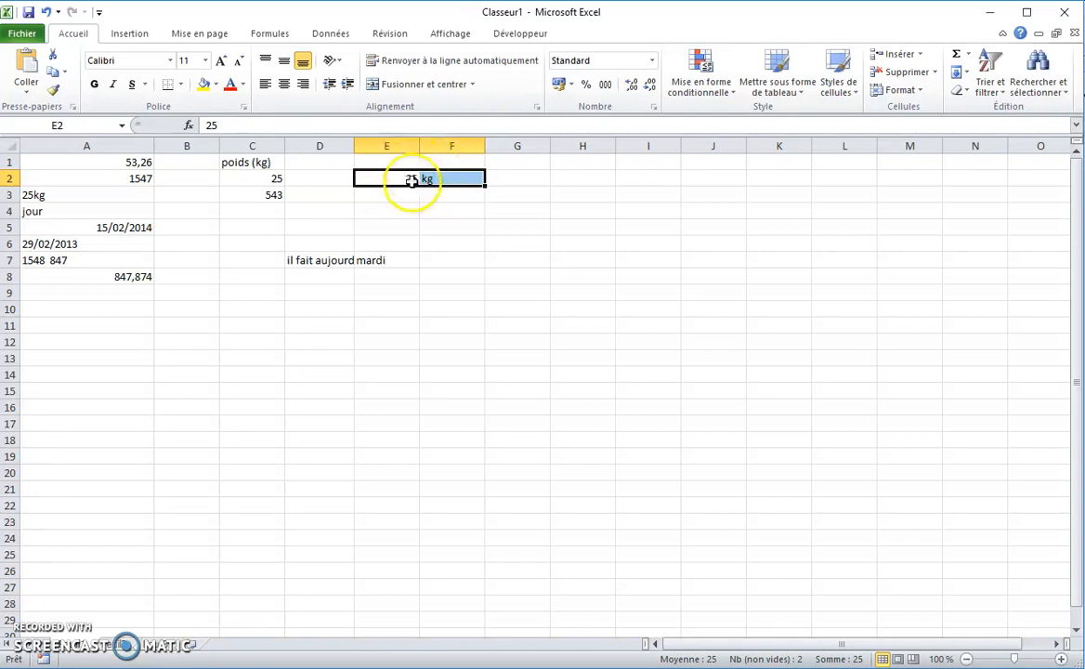
{"action": "left_click", "coordinate": [180, 83]}
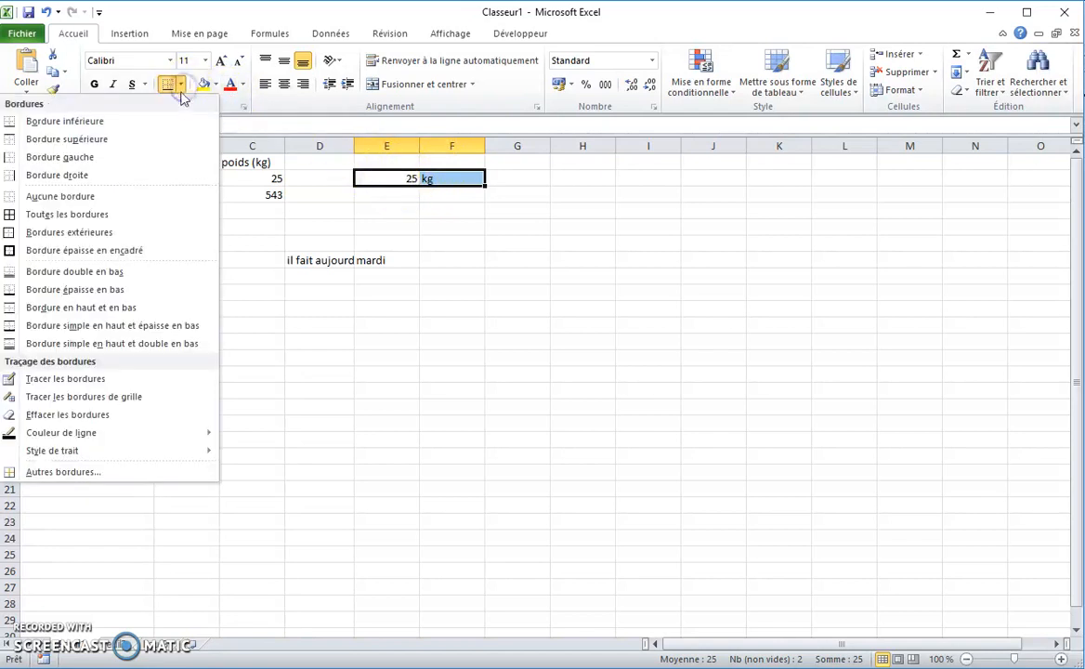
{"action": "left_click", "coordinate": [86, 250]}
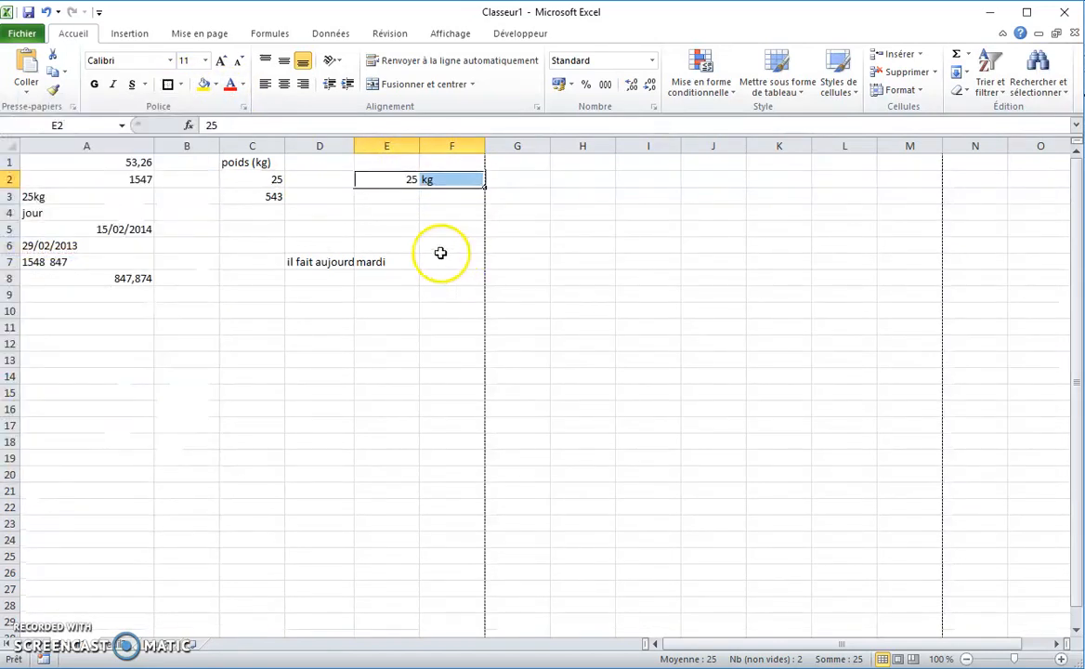
{"action": "left_click", "coordinate": [372, 211]}
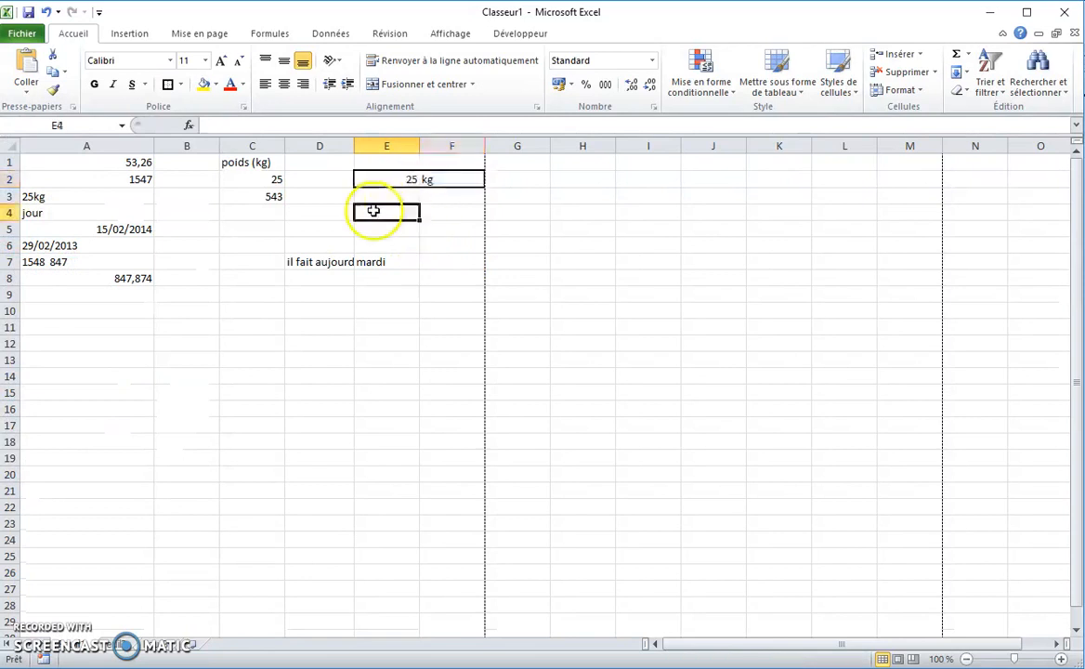
{"action": "left_click", "coordinate": [33, 35]}
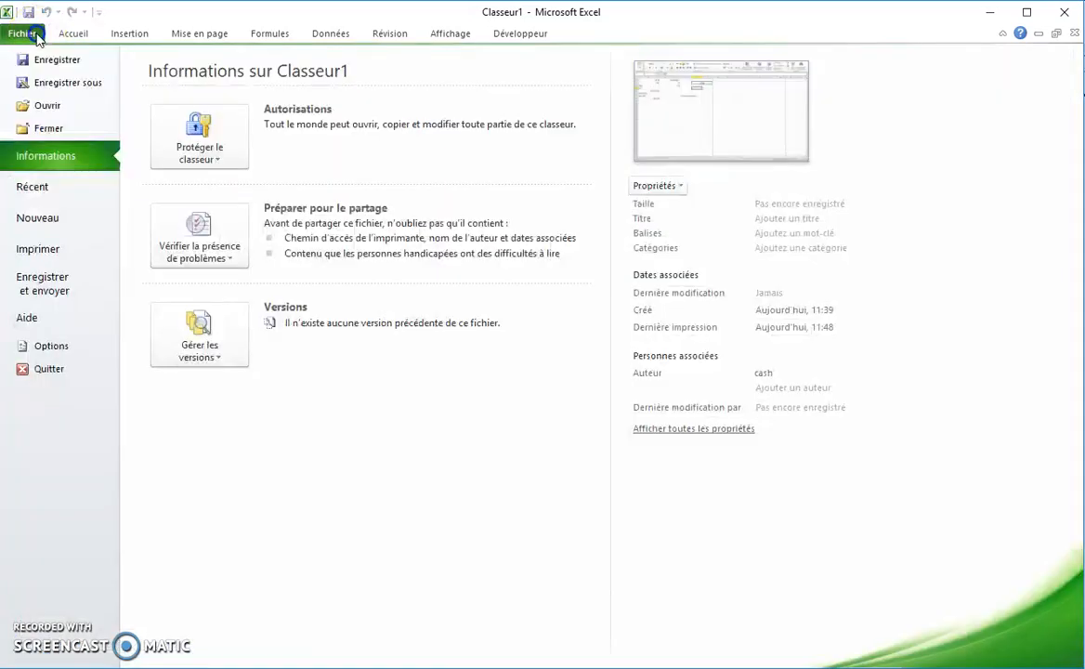
{"action": "left_click", "coordinate": [32, 247]}
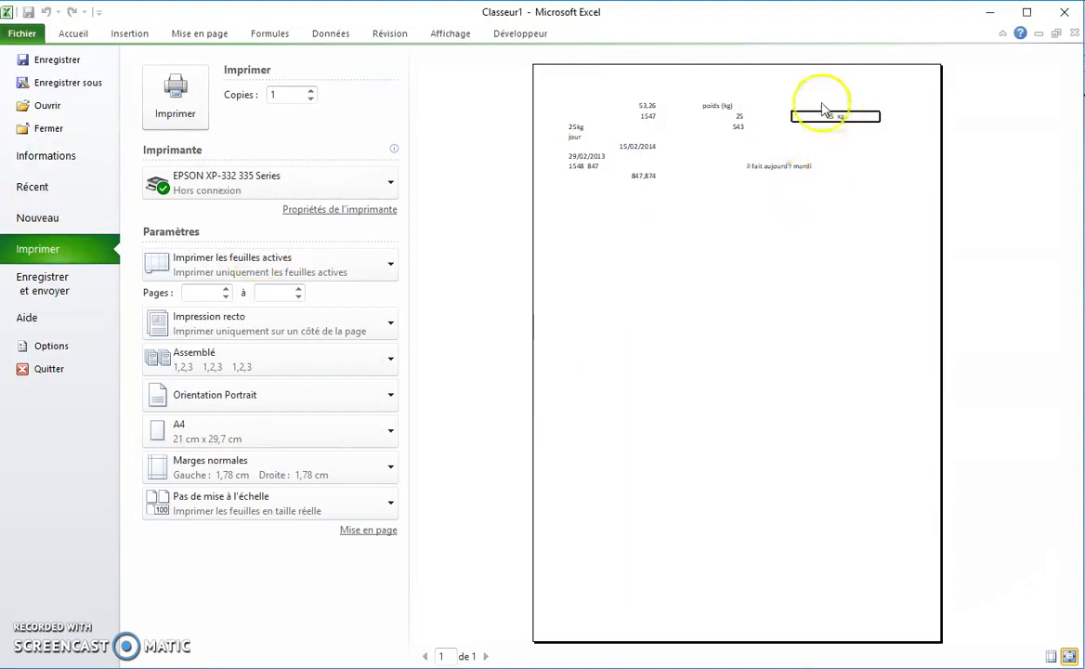
Inspect the bordered cells E2:F2 in the enlarged print preview and return to the worksheet.
{"action": "left_click", "coordinate": [971, 597]}
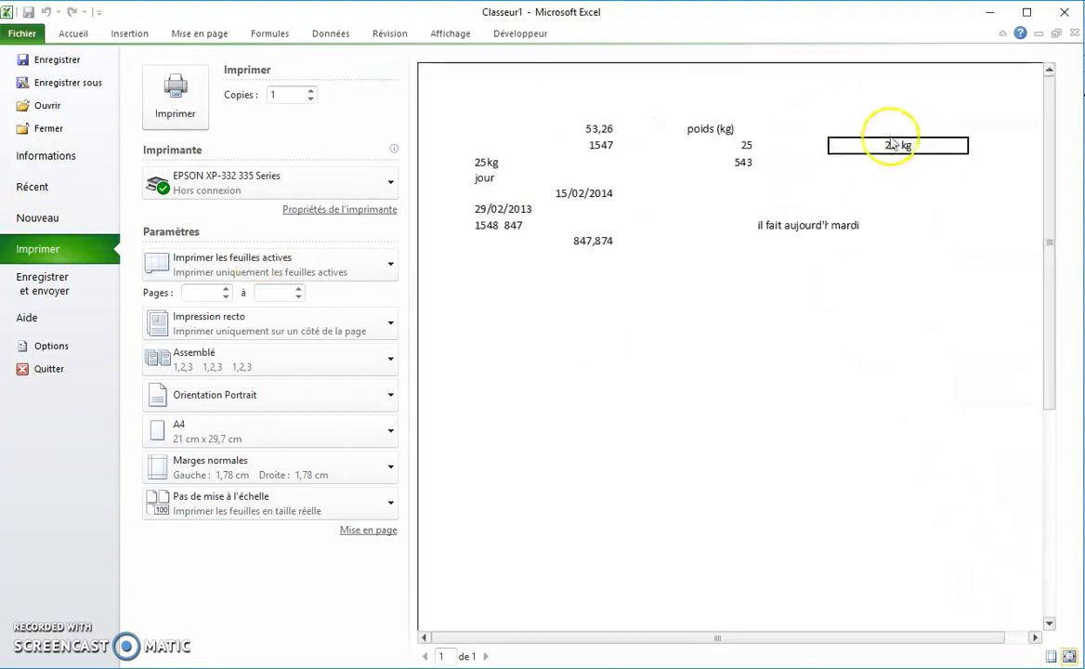
{"action": "left_click", "coordinate": [73, 33]}
{"action": "left_click", "coordinate": [222, 392]}
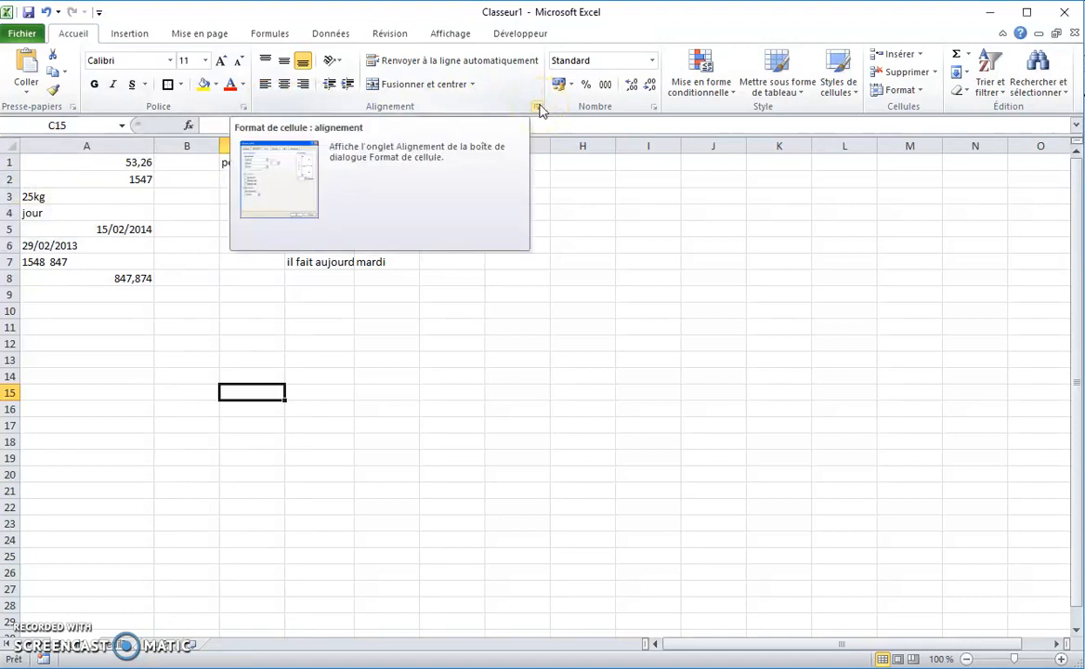
{"action": "left_click", "coordinate": [557, 276]}
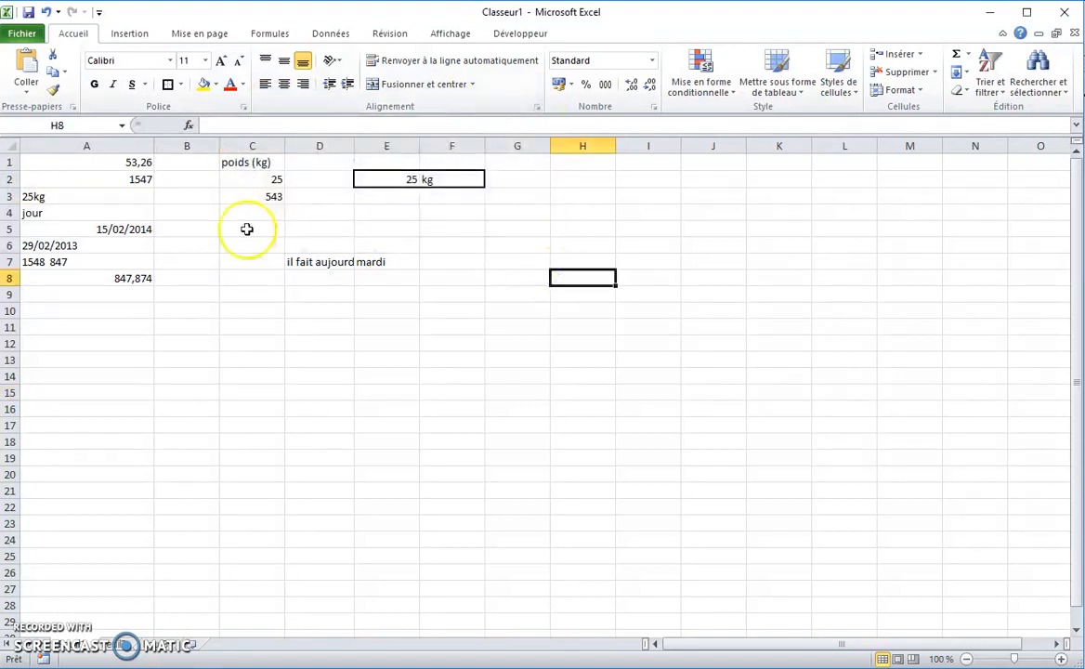
Check the full contents of the truncated sentence in cell D7 and of the number in cell A1.
{"action": "left_click", "coordinate": [292, 261]}
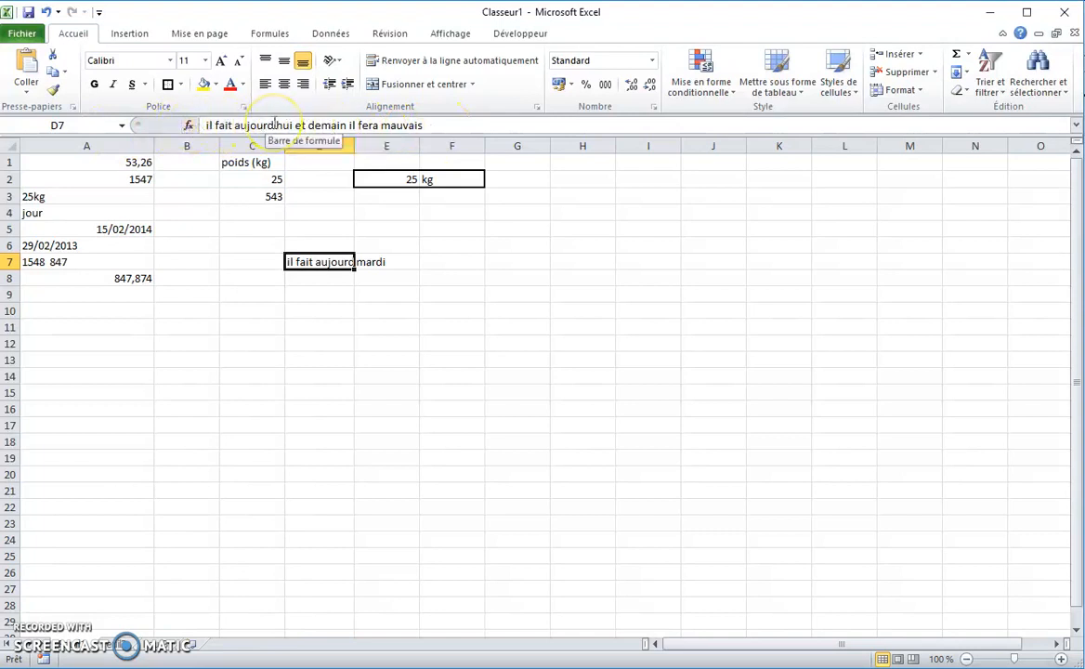
{"action": "left_click", "coordinate": [223, 298]}
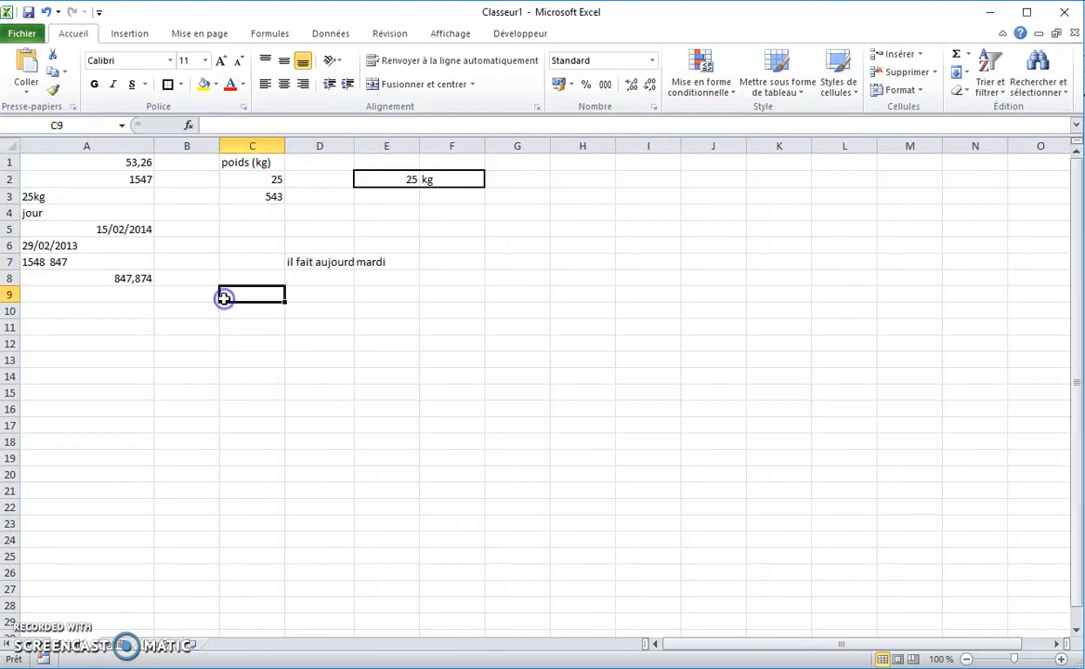
{"action": "left_click", "coordinate": [133, 163]}
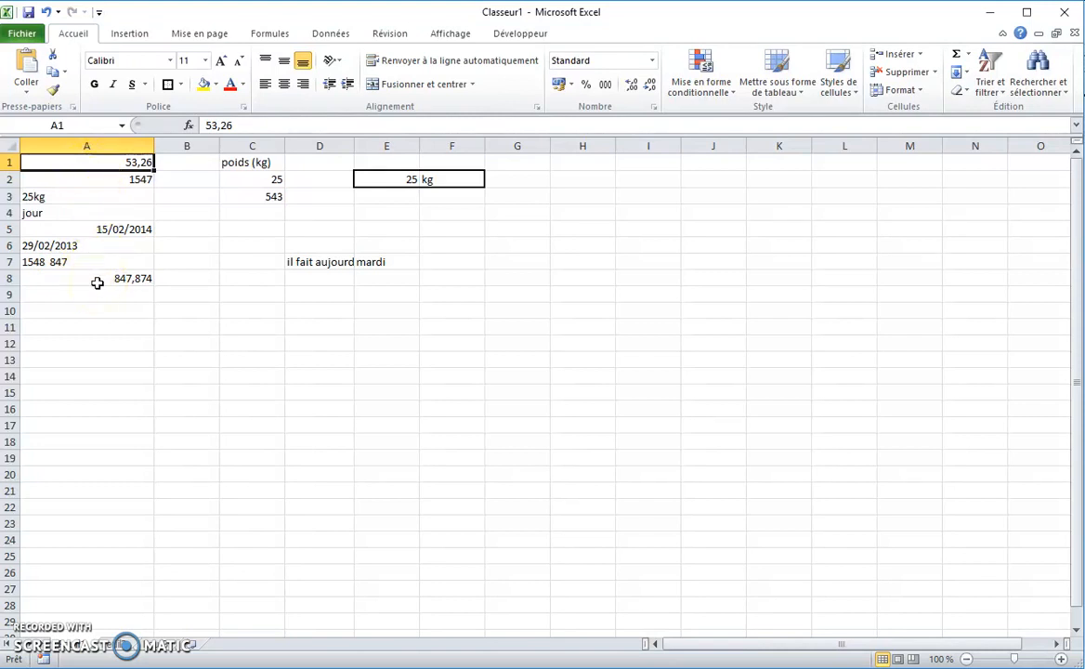
Enter 154 in cell B5 and move through the neighbouring cells to B6.
{"action": "left_click", "coordinate": [188, 231]}
{"action": "type", "text": "154"}
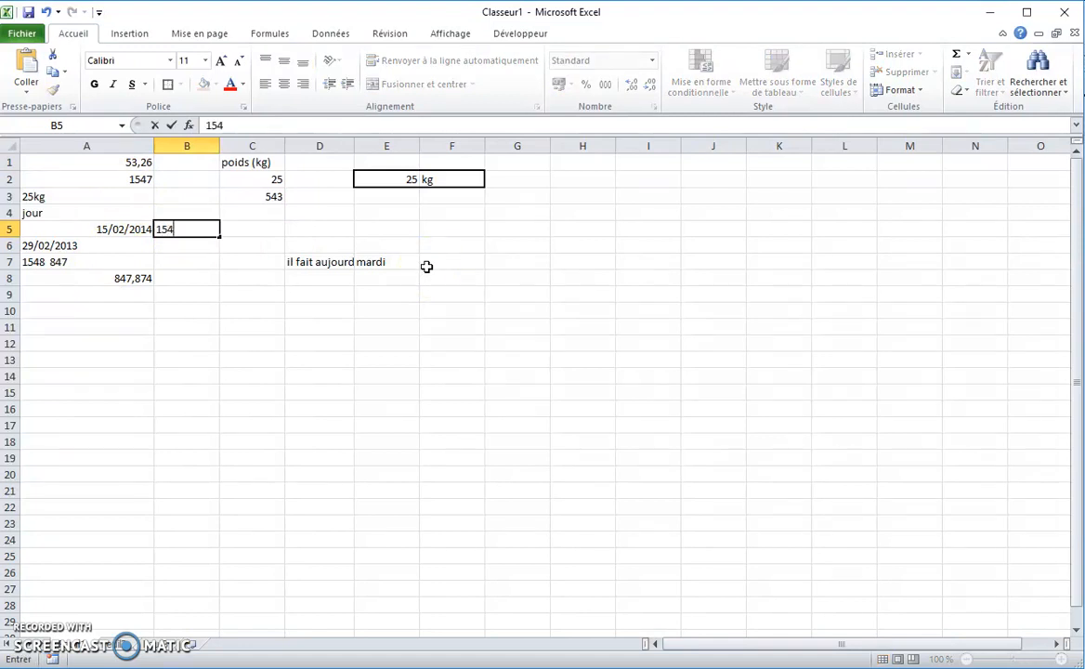
{"action": "key", "text": "Tab"}
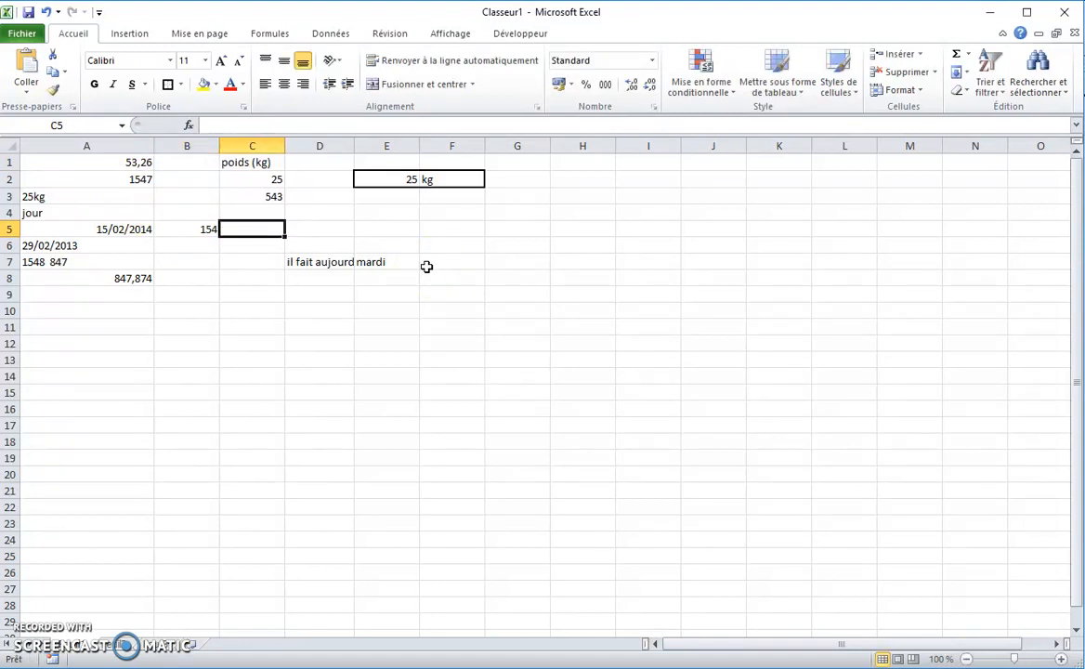
{"action": "key", "text": "Left"}
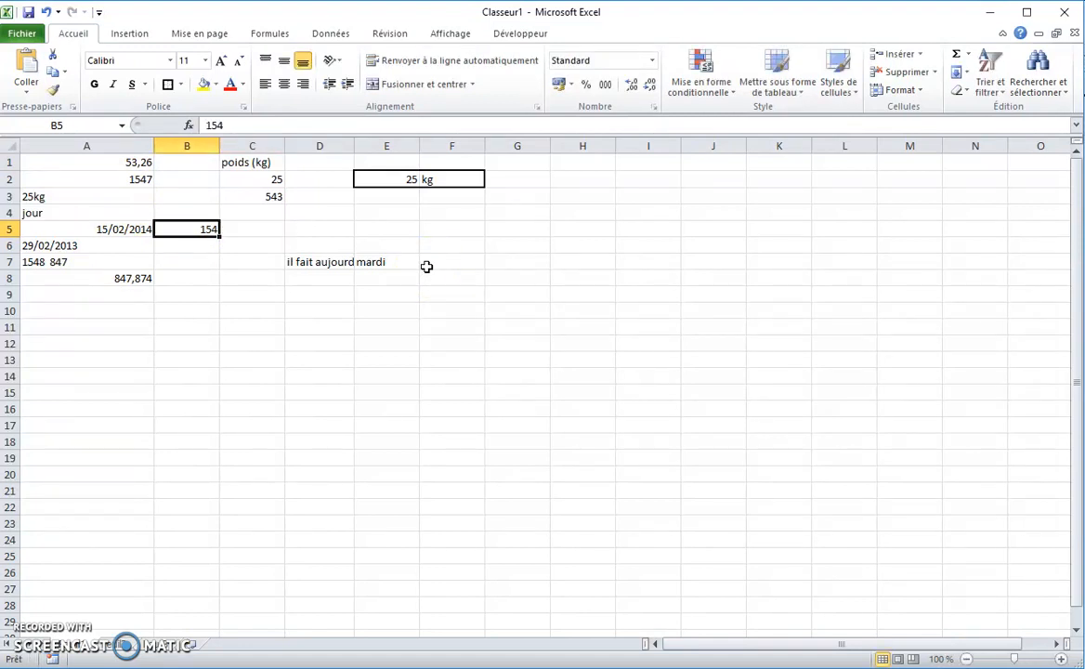
{"action": "key", "text": "Down"}
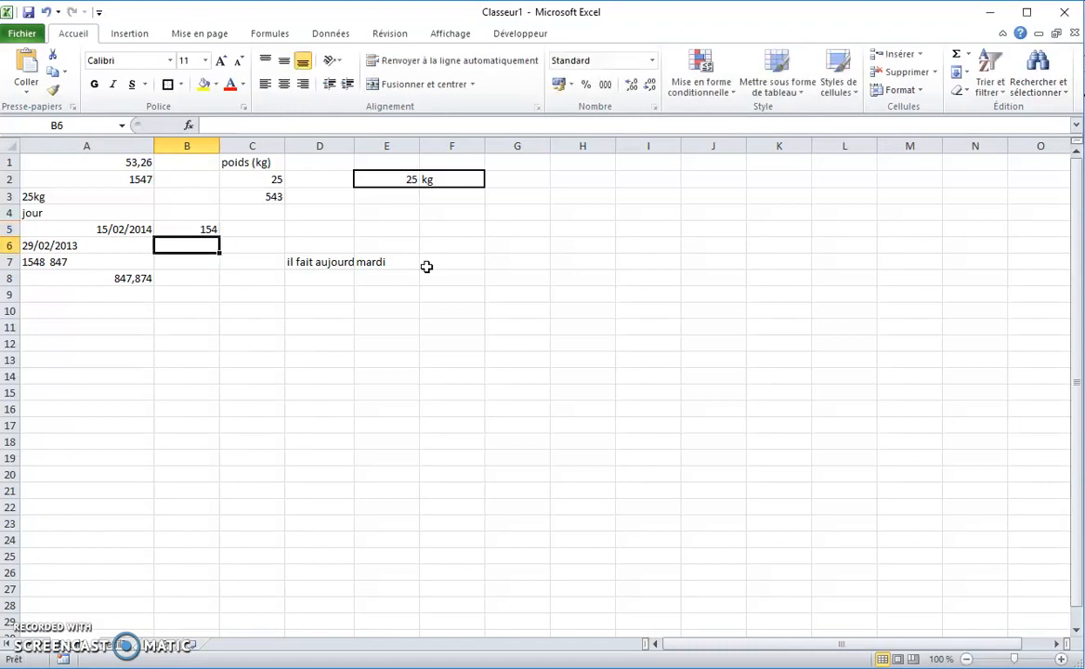
Examine the separate contents of cell B5 and of the bordered value and unit cells E2 and F2.
{"action": "left_click", "coordinate": [204, 229]}
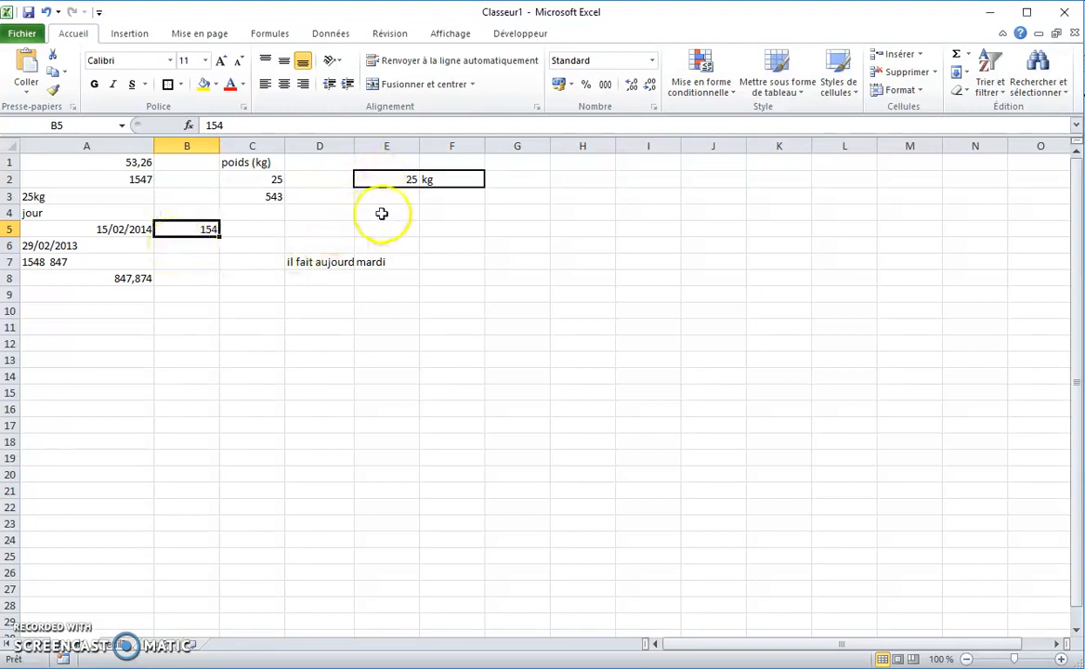
{"action": "left_click", "coordinate": [383, 181]}
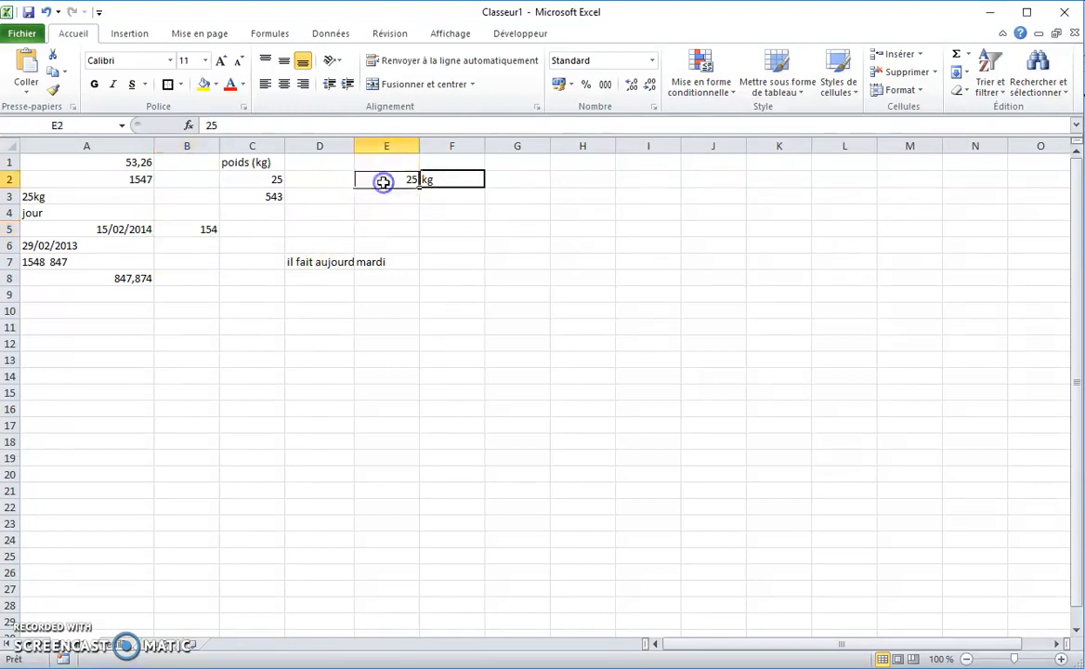
{"action": "left_click", "coordinate": [438, 180]}
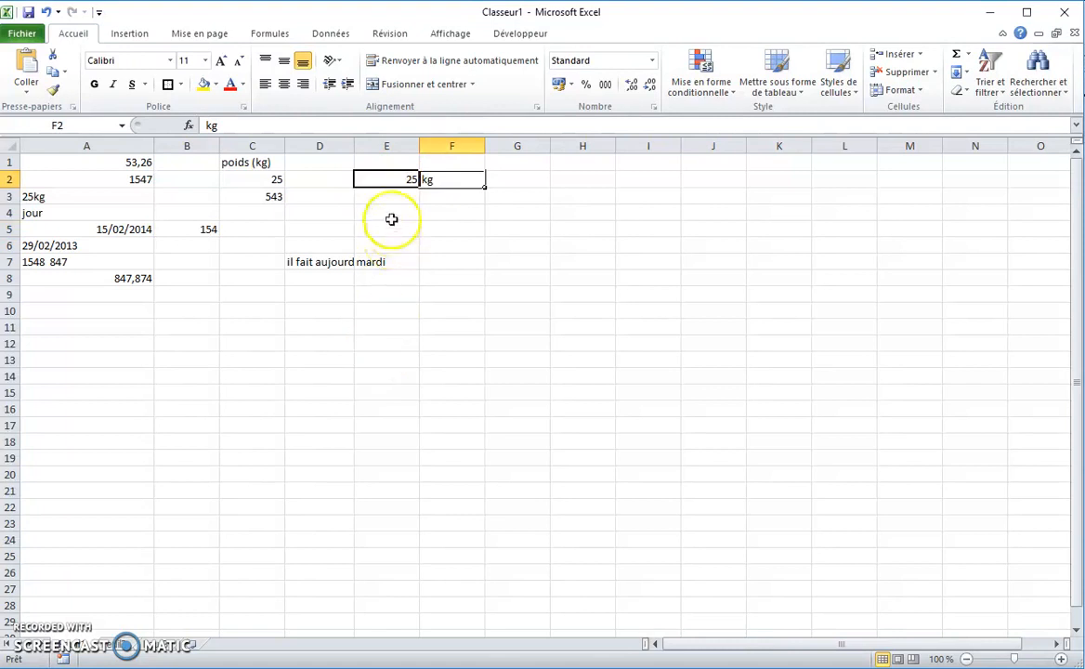
{"action": "left_click", "coordinate": [392, 180]}
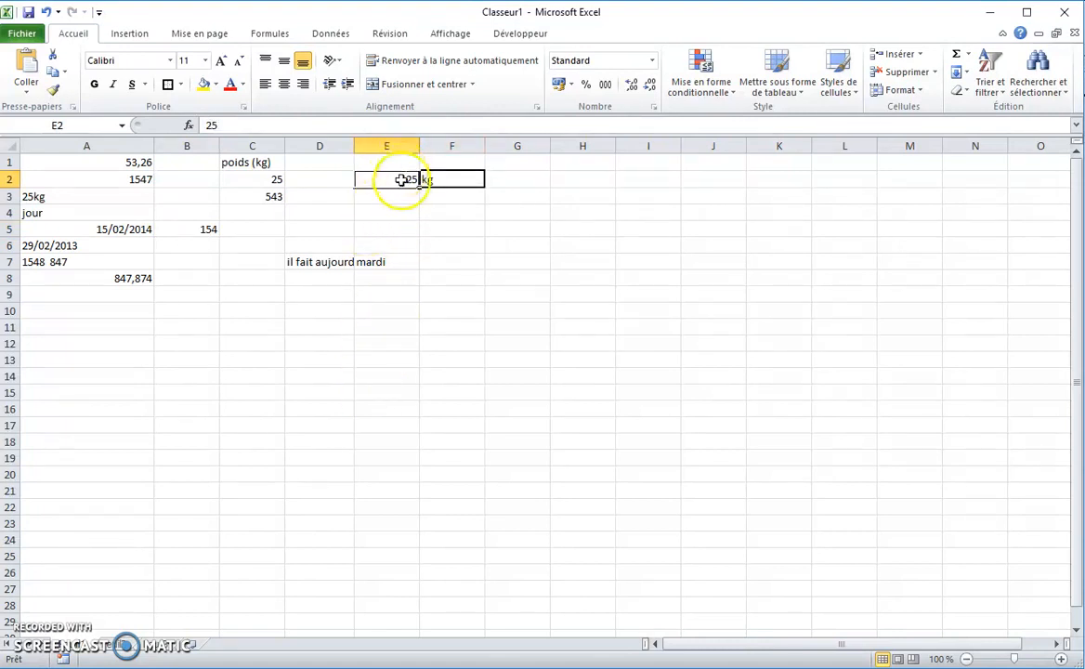